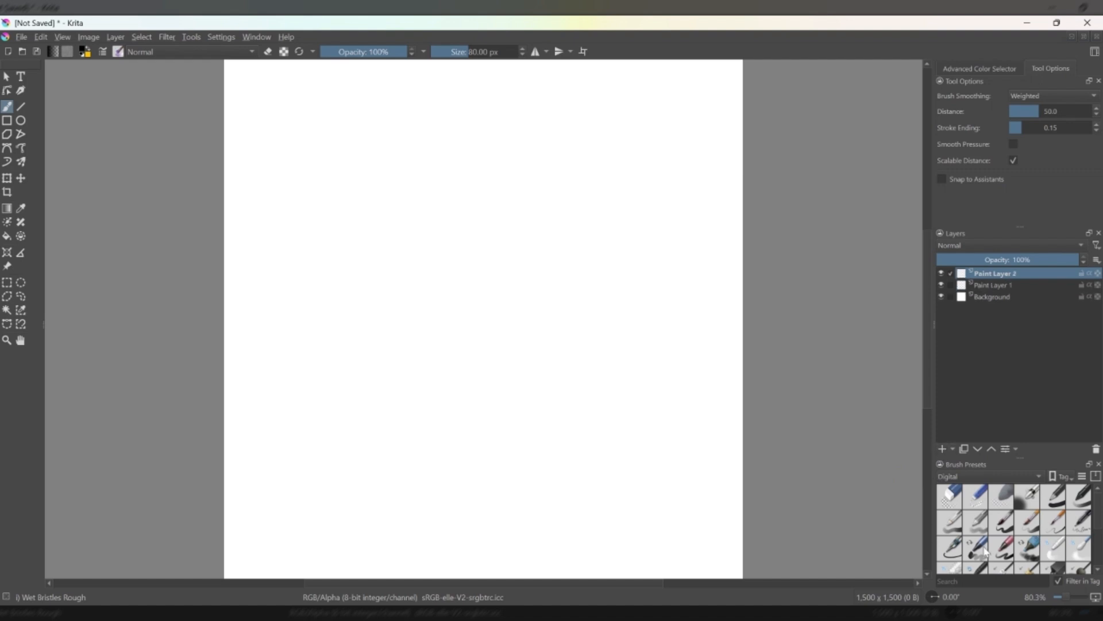
# Choose the Basic-6 Details brush at 20 px and turn on both horizontal and vertical mirroring.
pyautogui.scroll(-2, 1099, 514)
pyautogui.scroll(2, 1099, 514)
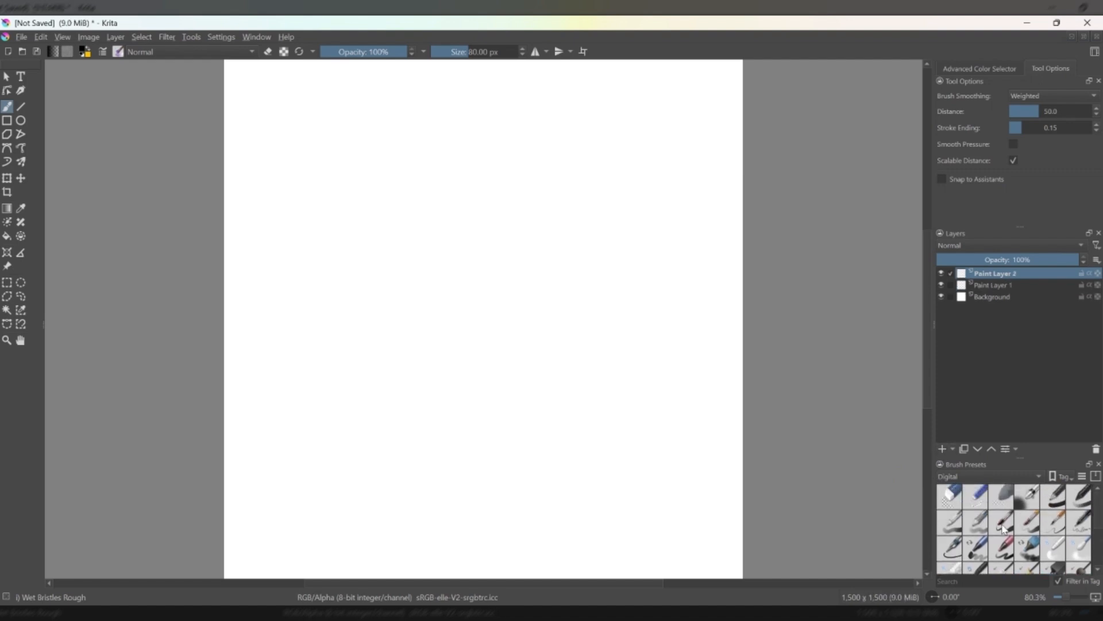
pyautogui.click(1003, 524)
pyautogui.scroll(-1, 1098, 514)
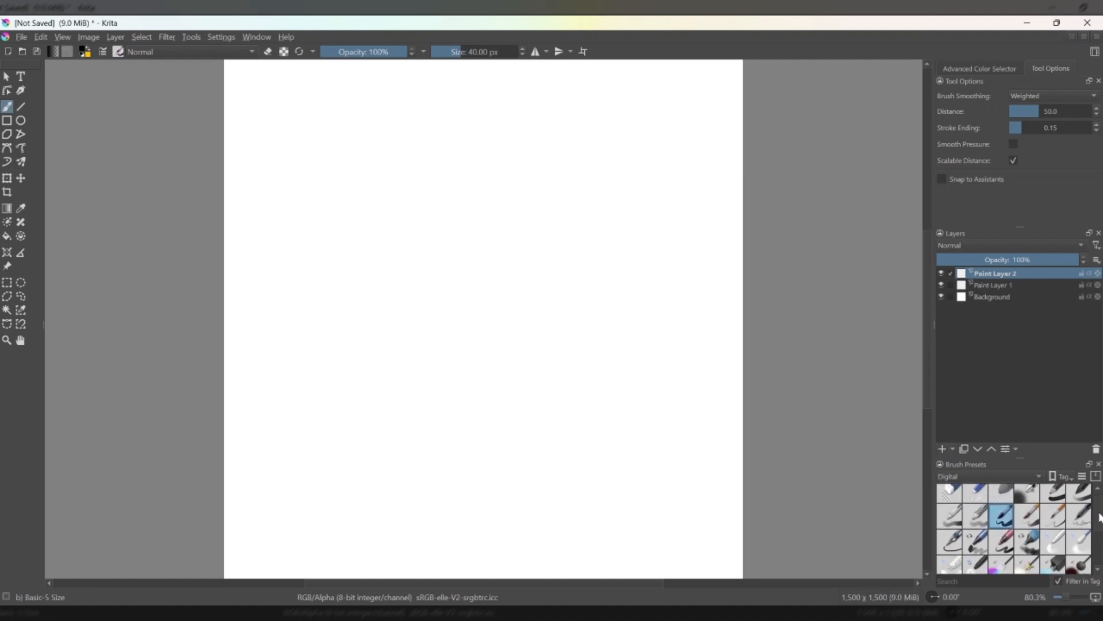
pyautogui.scroll(1, 1099, 515)
pyautogui.click(1053, 522)
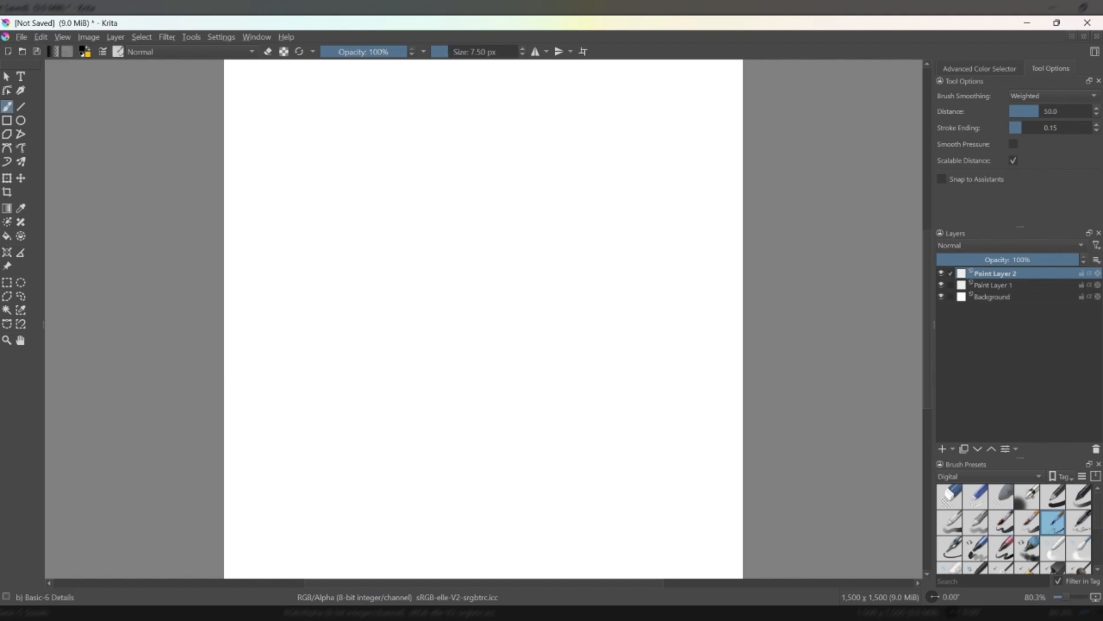
pyautogui.scroll(1, 524, 334)
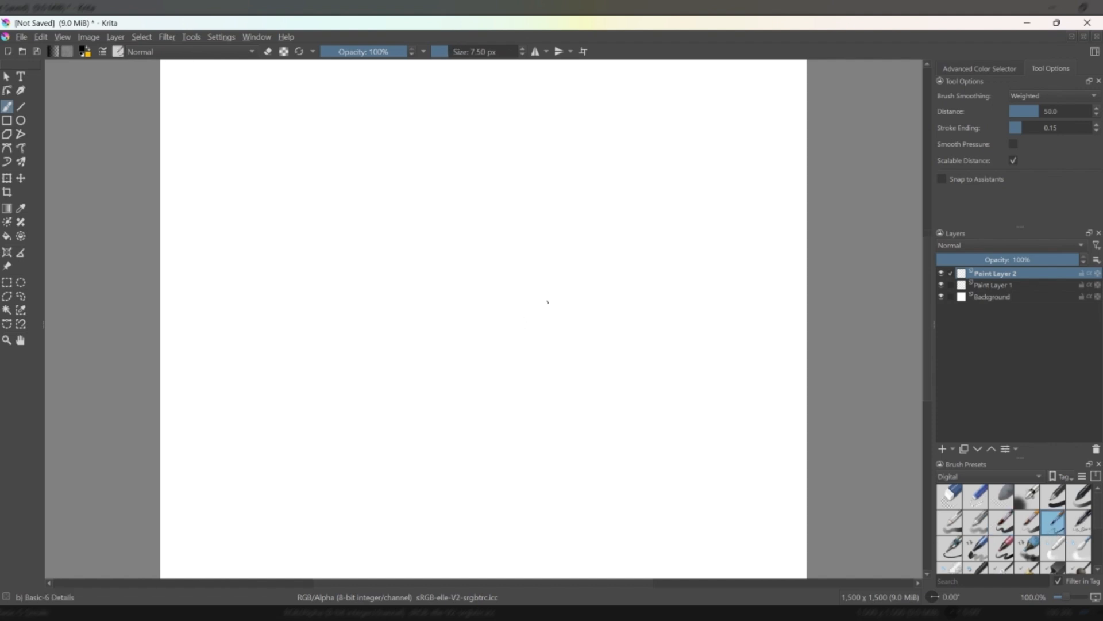
pyautogui.scroll(-1, 546, 303)
pyautogui.press(']')
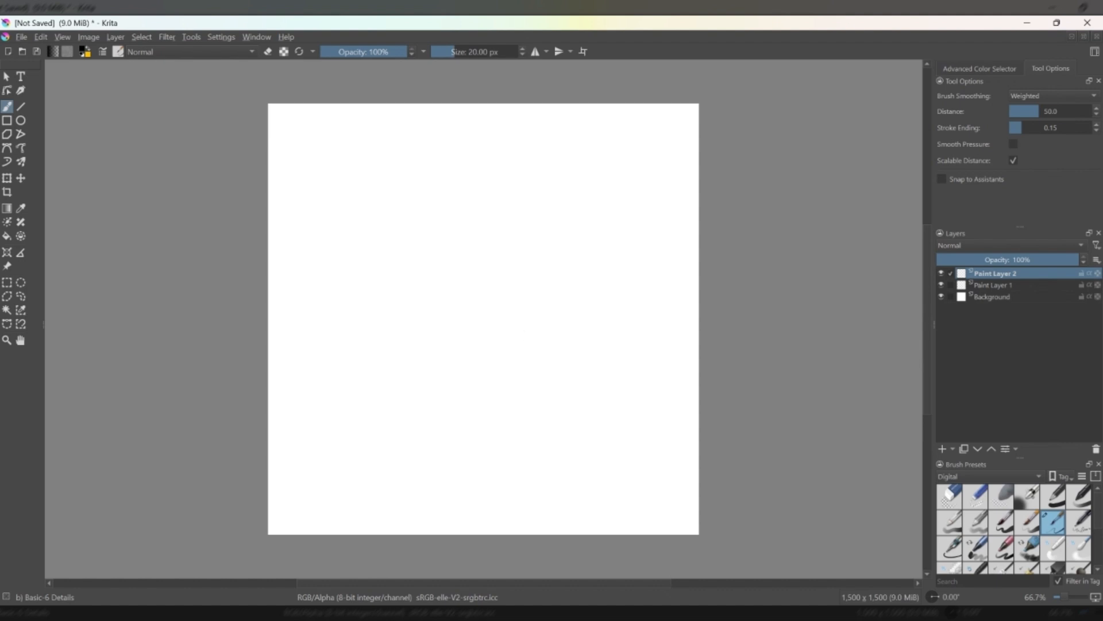
pyautogui.click(558, 54)
pyautogui.click(535, 52)
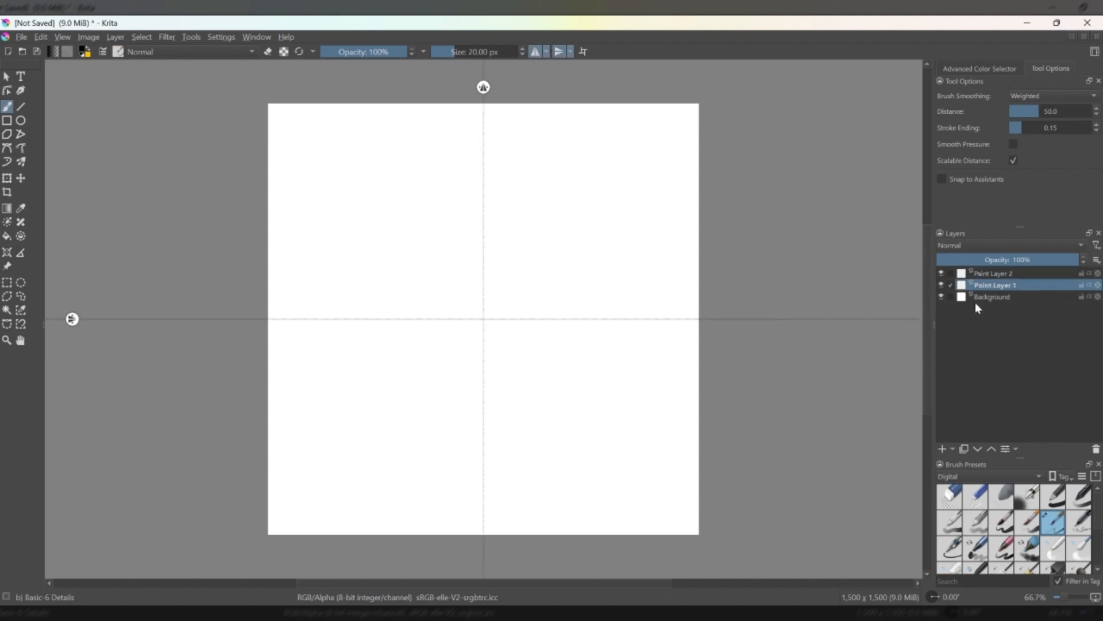
# Rename Paint Layer 1 as "sketch chaos" and add a new paint layer directly above it.
pyautogui.doubleClick(987, 284)
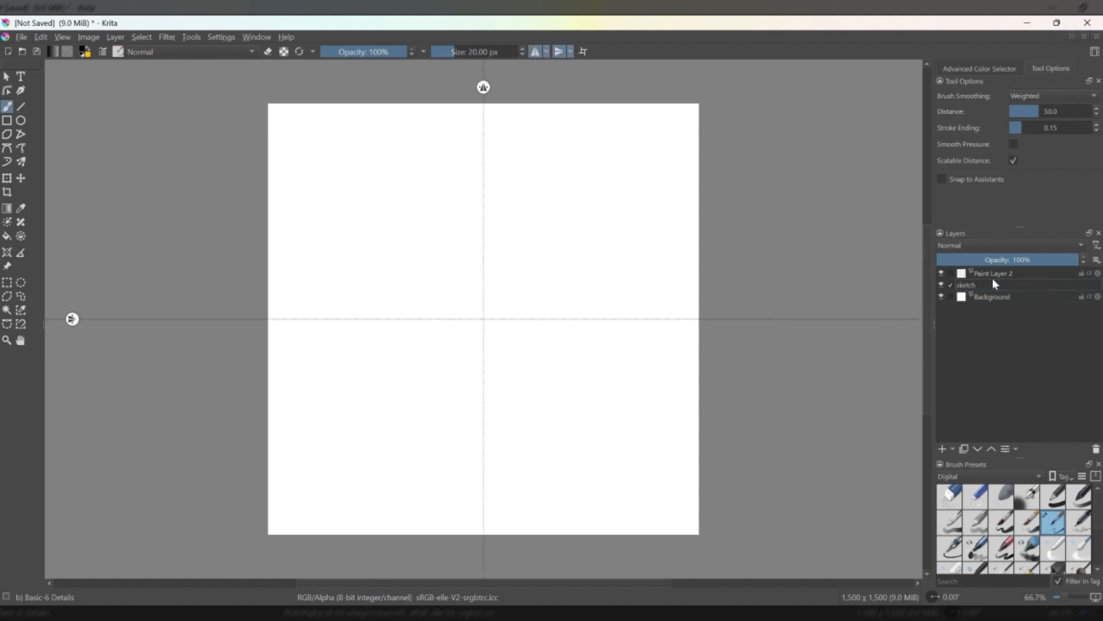
pyautogui.press('Return')
pyautogui.click(1009, 274)
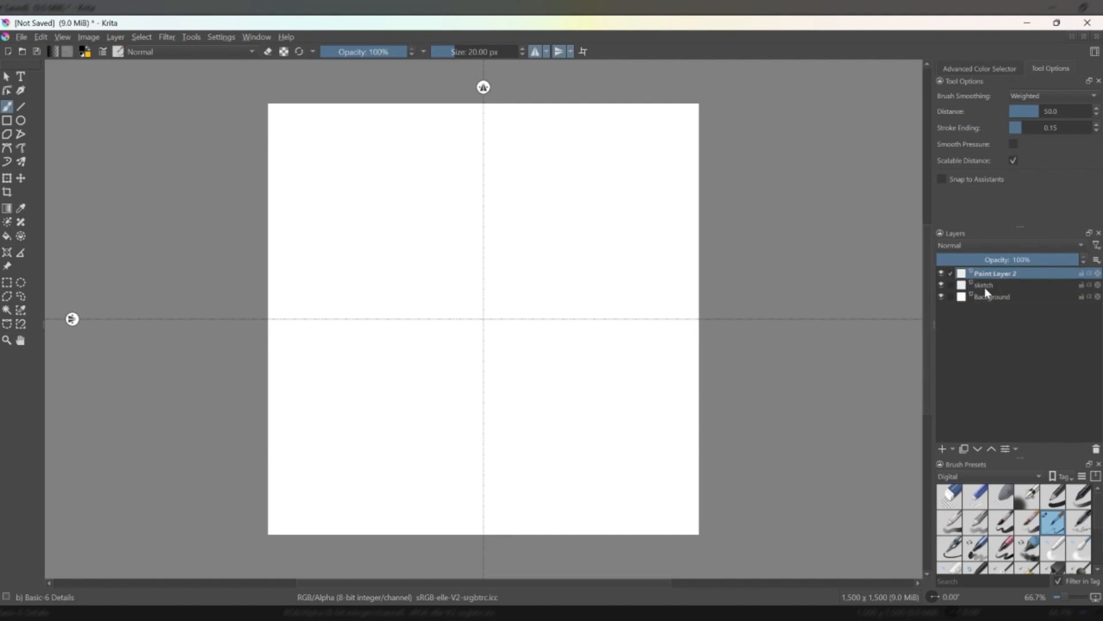
pyautogui.click(984, 288)
pyautogui.click(943, 449)
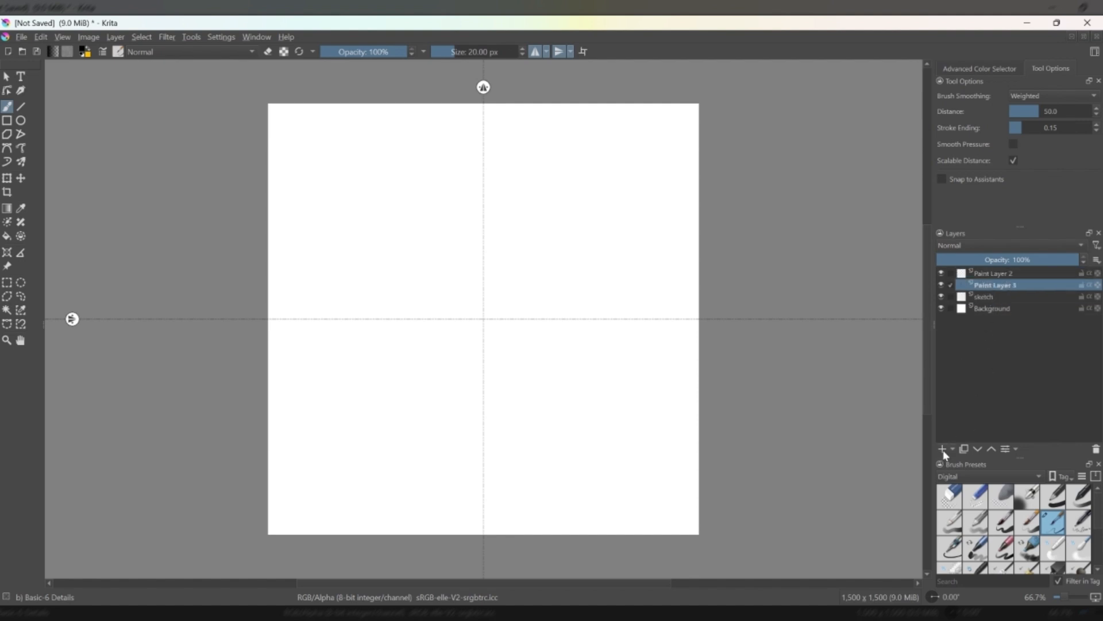
pyautogui.doubleClick(986, 297)
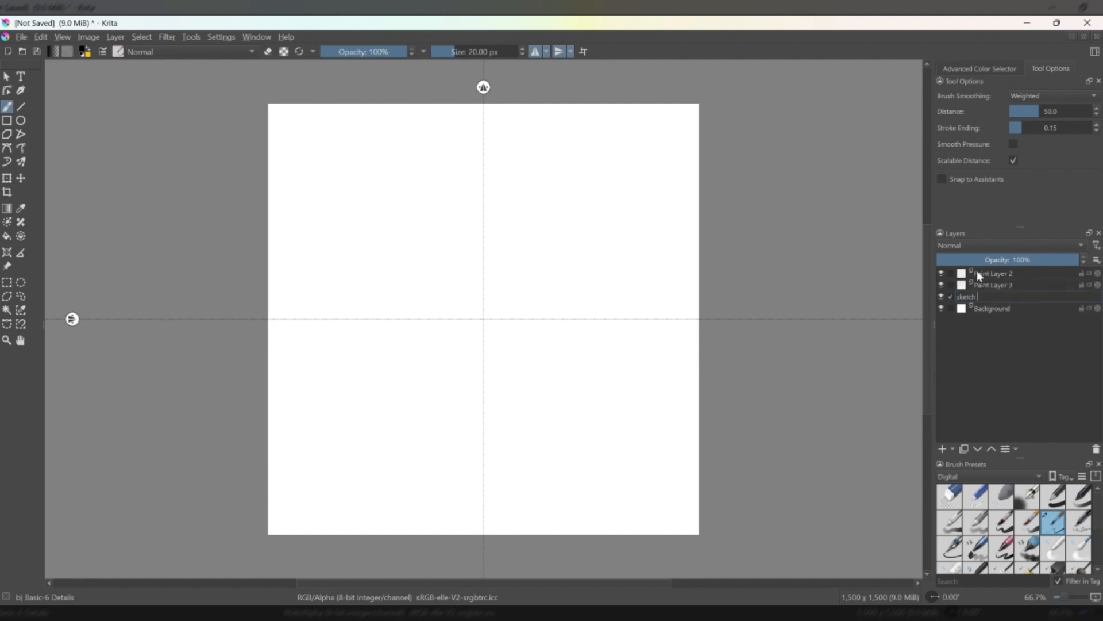
pyautogui.press('Return')
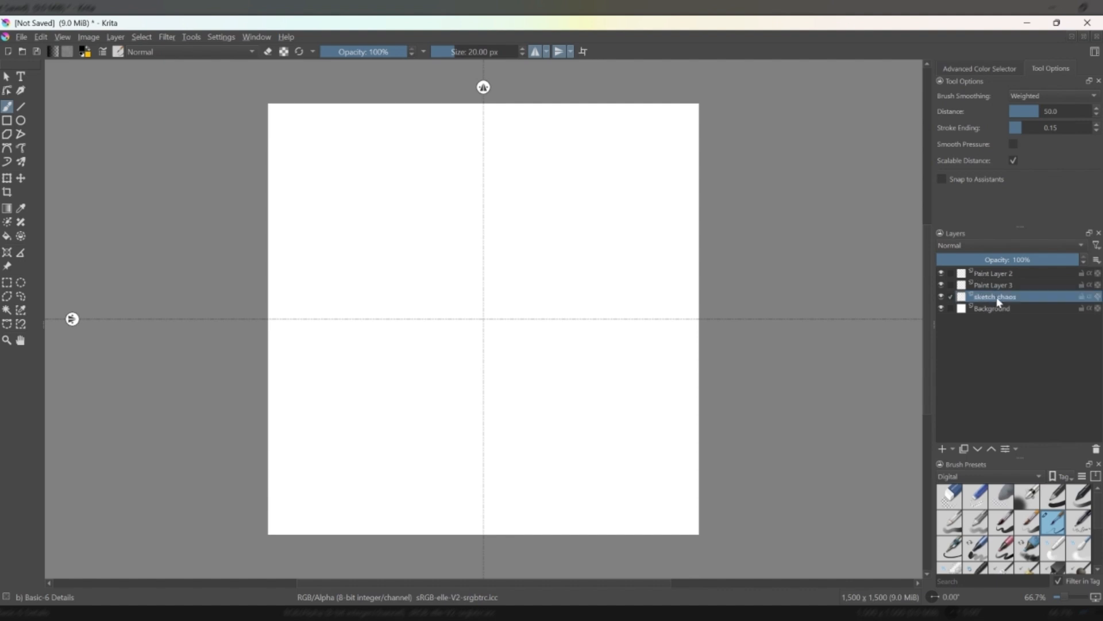
# Add a new paint layer above Paint Layer 2 and rename Paint Layer 2 as "harmony sketch".
pyautogui.click(998, 273)
pyautogui.click(942, 449)
pyautogui.click(992, 285)
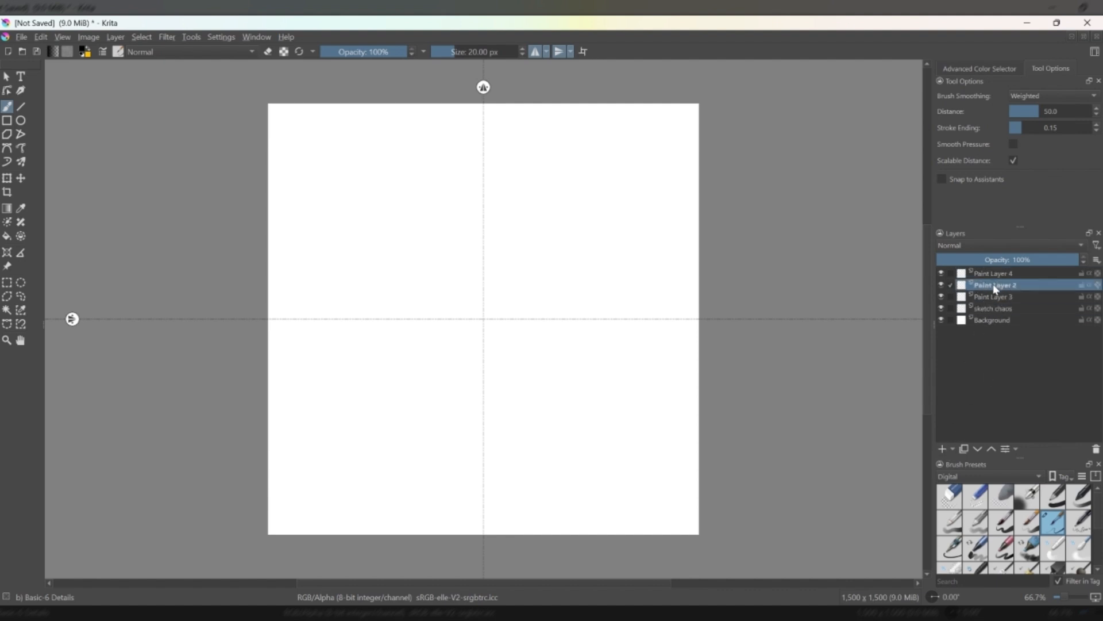
pyautogui.doubleClick(993, 285)
pyautogui.write('harmony')
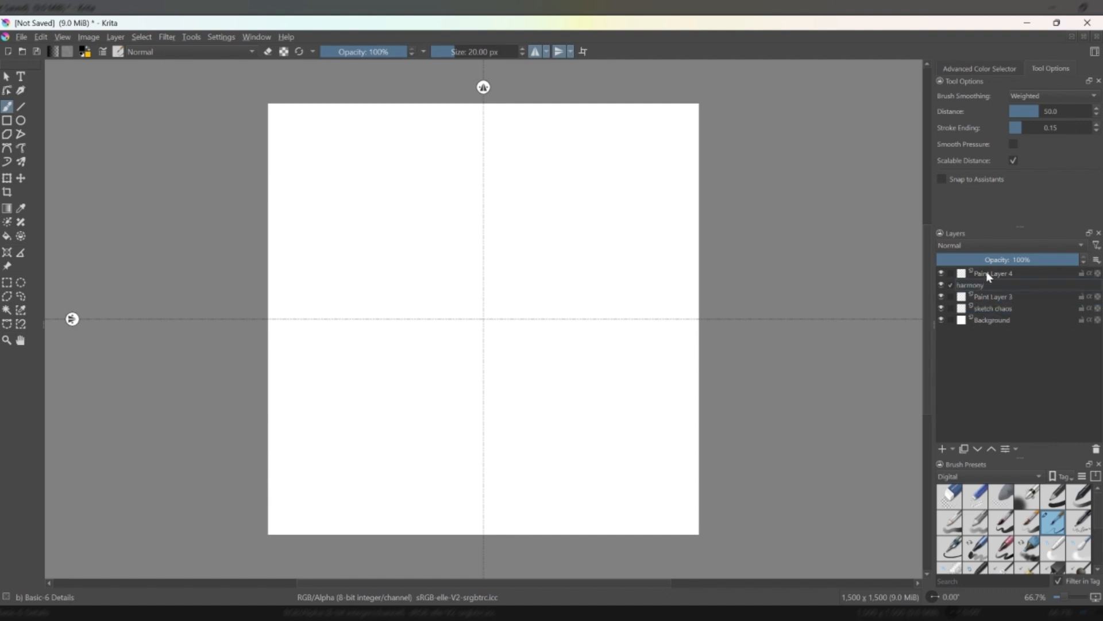
pyautogui.write(' sketch')
pyautogui.press('Return')
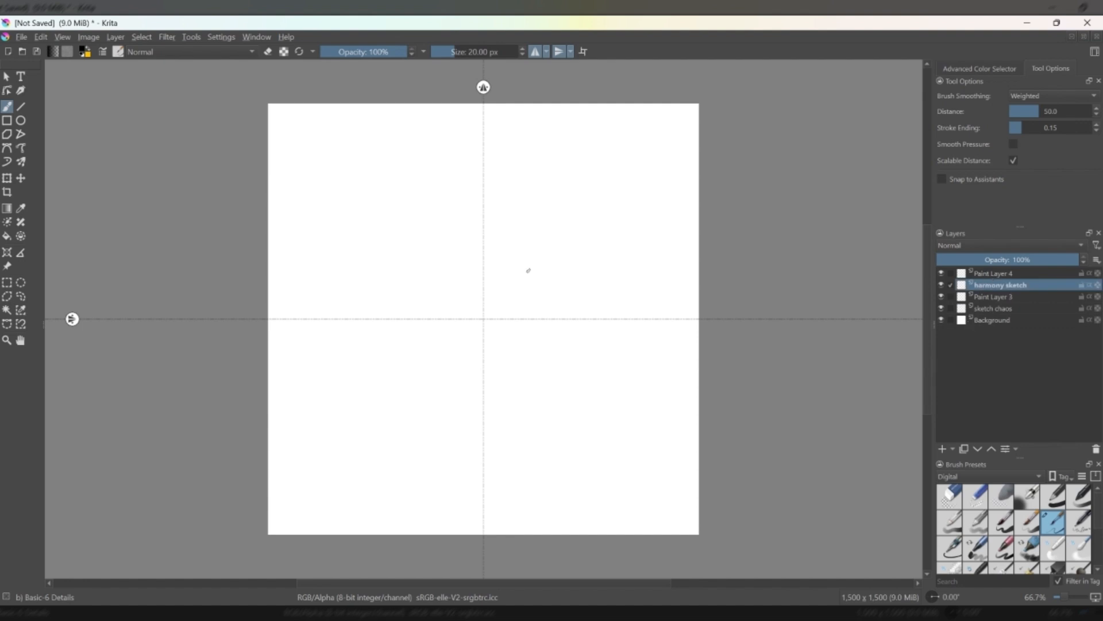
# Sketch an eight-pointed star of outward arrows on the sketch chaos layer, with diagonal, horizontal and vertical arrows radiating from the canvas centre.
pyautogui.click(1000, 312)
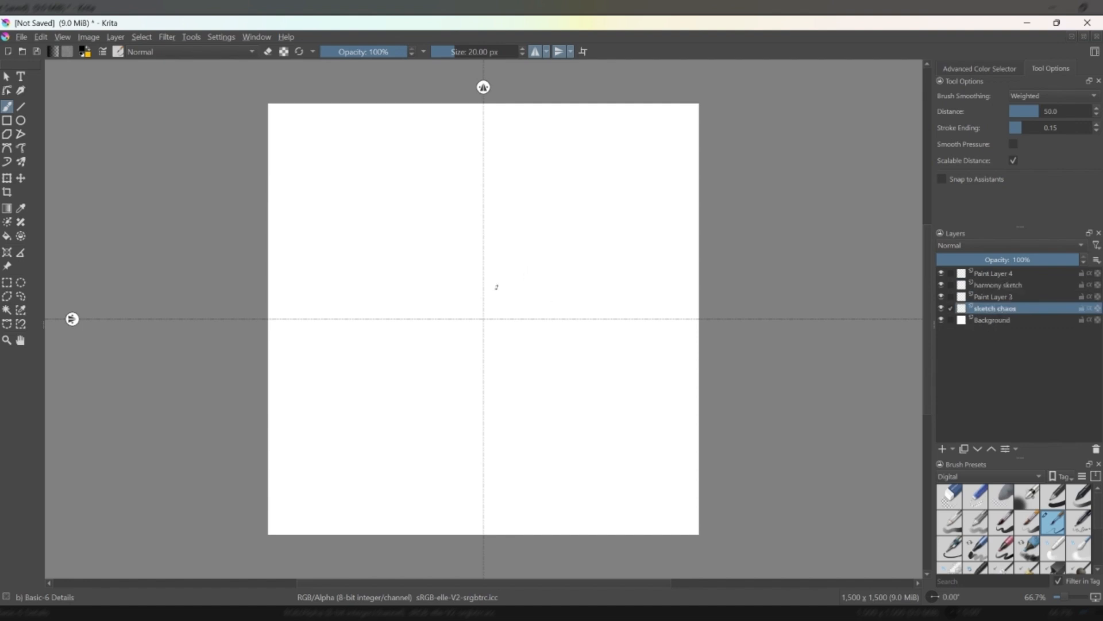
pyautogui.moveTo(491, 294)
pyautogui.mouseDown()
pyautogui.moveTo(554, 244)
pyautogui.moveTo(488, 293)
pyautogui.moveTo(574, 219)
pyautogui.moveTo(575, 193)
pyautogui.moveTo(600, 206)
pyautogui.moveTo(637, 180)
pyautogui.moveTo(619, 251)
pyautogui.moveTo(574, 254)
pyautogui.moveTo(615, 252)
pyautogui.mouseUp()
pyautogui.moveTo(614, 253); pyautogui.dragTo(634, 186)
pyautogui.moveTo(572, 227)
pyautogui.mouseDown()
pyautogui.moveTo(569, 201)
pyautogui.moveTo(631, 184)
pyautogui.mouseUp()
pyautogui.moveTo(599, 244)
pyautogui.mouseDown()
pyautogui.moveTo(520, 304)
pyautogui.moveTo(622, 303)
pyautogui.moveTo(622, 284)
pyautogui.mouseUp()
pyautogui.moveTo(621, 284); pyautogui.dragTo(666, 318)
pyautogui.moveTo(592, 303); pyautogui.dragTo(621, 286)
pyautogui.moveTo(602, 300)
pyautogui.mouseDown()
pyautogui.moveTo(620, 285)
pyautogui.moveTo(665, 318)
pyautogui.mouseUp()
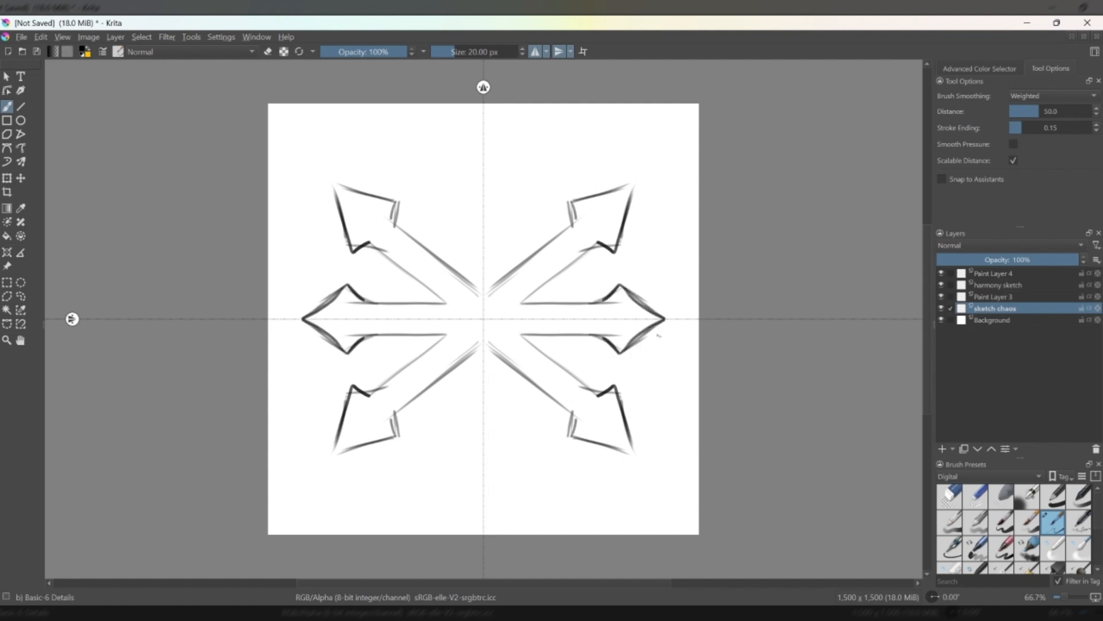
pyautogui.moveTo(463, 287)
pyautogui.mouseDown()
pyautogui.moveTo(464, 224)
pyautogui.moveTo(451, 192)
pyautogui.moveTo(477, 122)
pyautogui.moveTo(448, 188)
pyautogui.mouseUp()
pyautogui.moveTo(447, 196)
pyautogui.mouseDown()
pyautogui.moveTo(466, 211)
pyautogui.moveTo(462, 270)
pyautogui.moveTo(464, 254)
pyautogui.mouseUp()
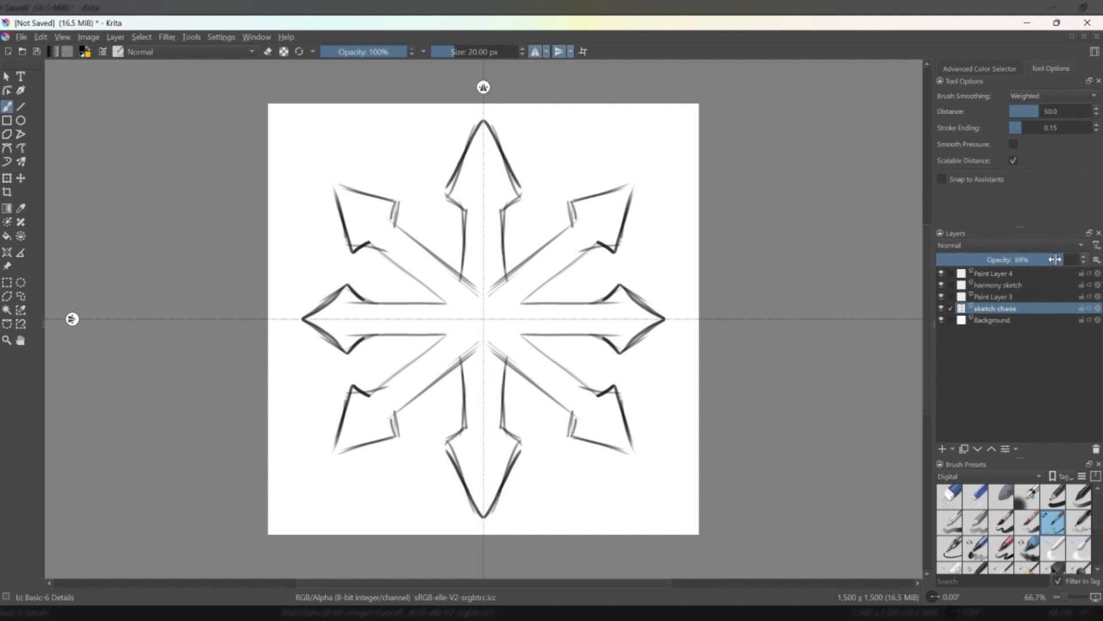
# Lower the sketch chaos layer's opacity to 45% and choose the Basic-5 Size brush at 30 px.
pyautogui.moveTo(1063, 260); pyautogui.dragTo(1001, 259)
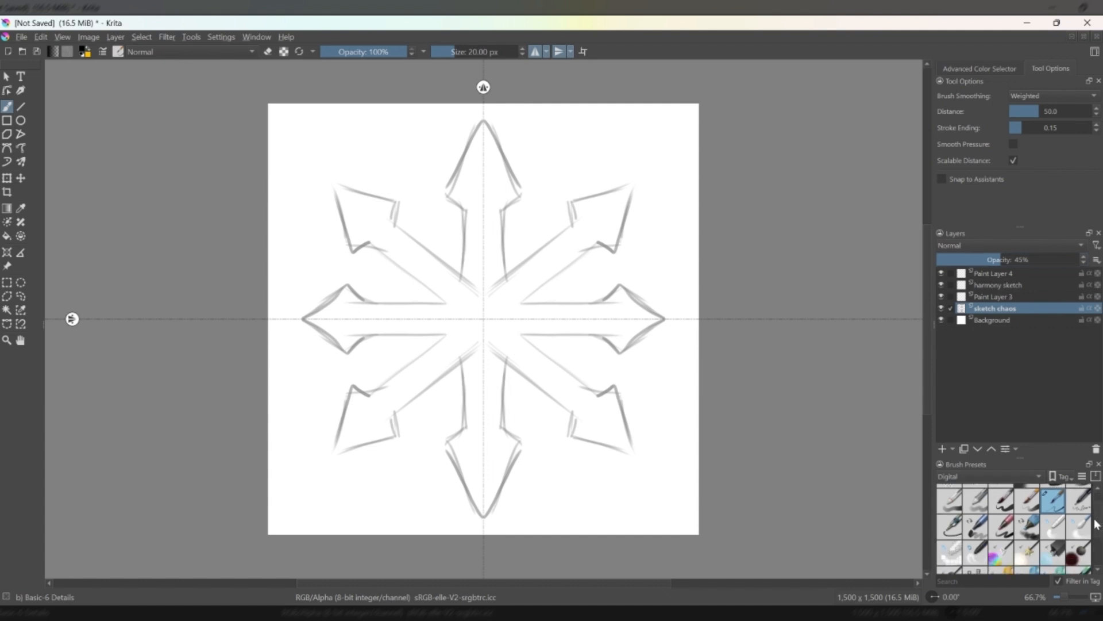
pyautogui.click(1002, 523)
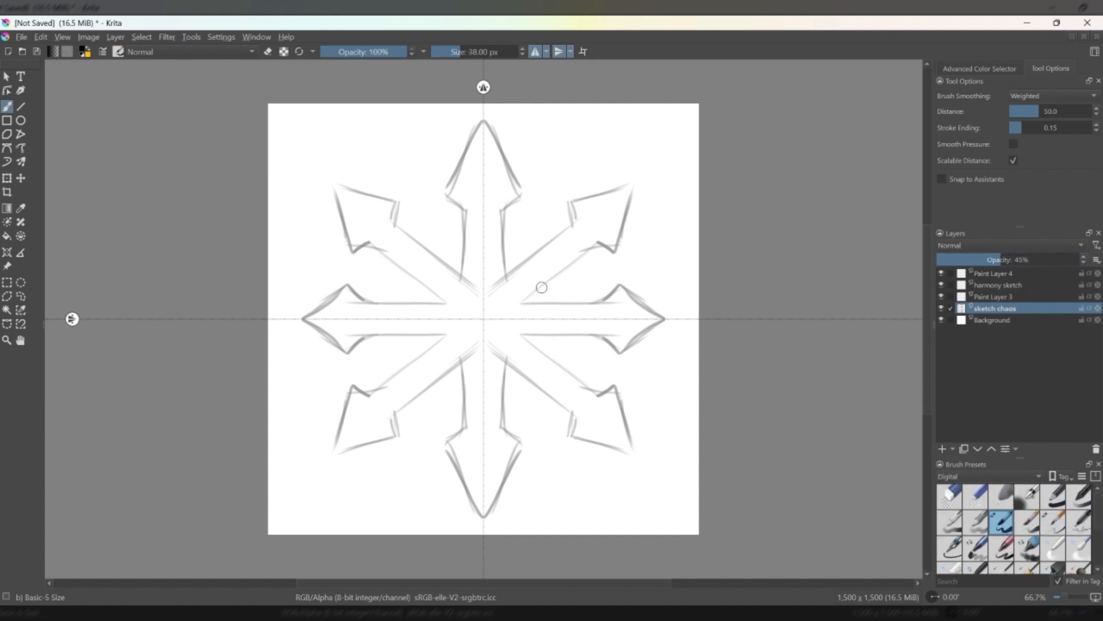
pyautogui.press('[')
# Rename Paint Layer 3 as "chaos final" and Paint Layer 4 as "harmony final".
pyautogui.click(980, 297)
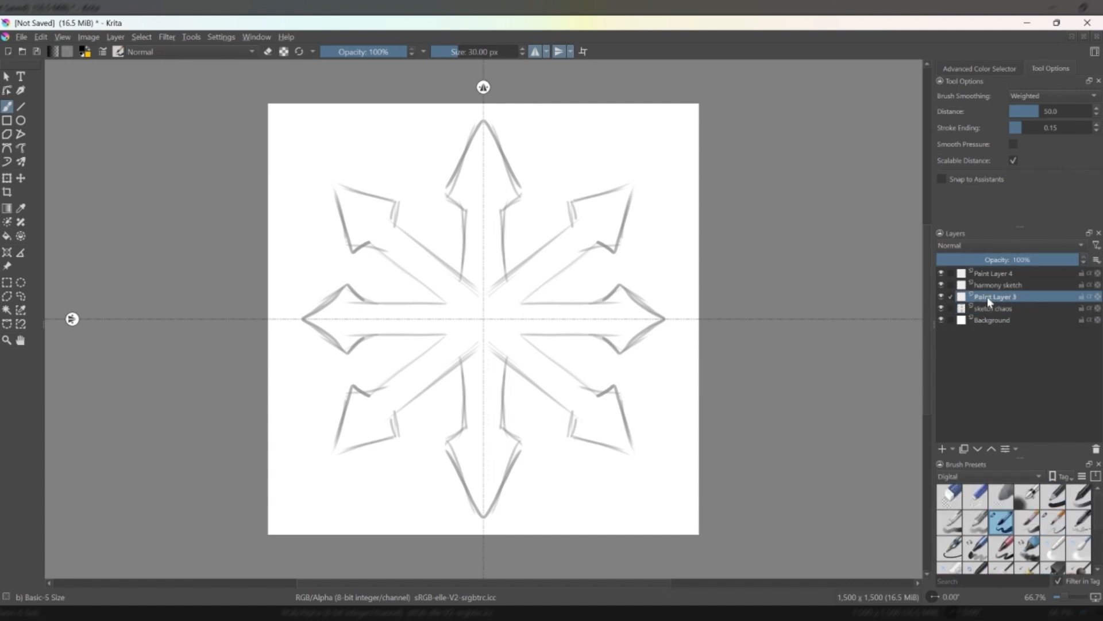
pyautogui.doubleClick(987, 297)
pyautogui.write('chaos fina')
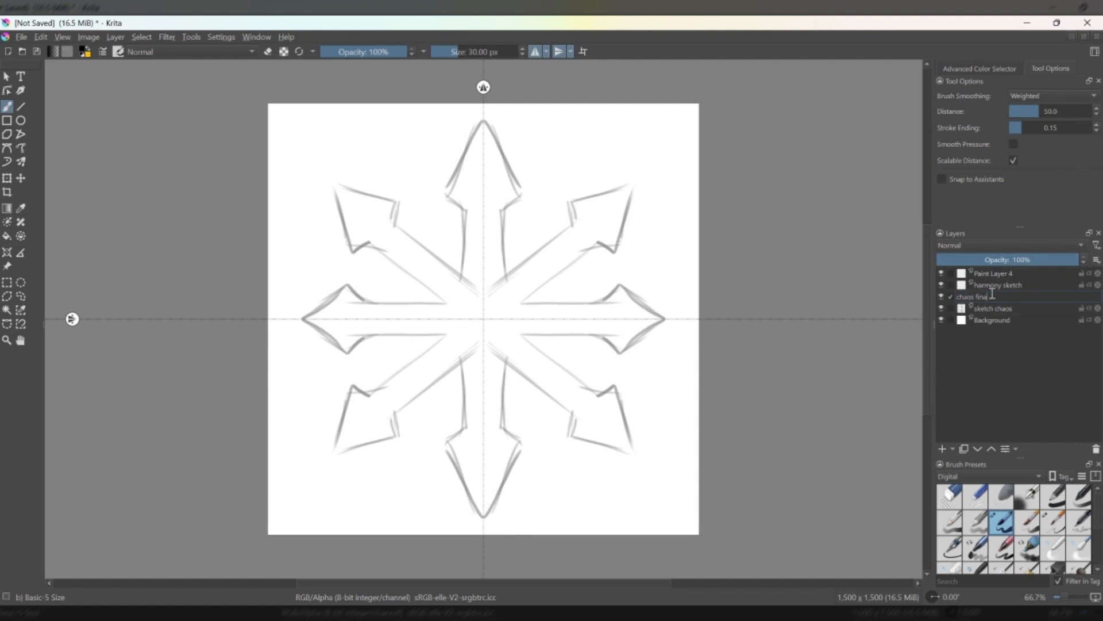
pyautogui.write('l')
pyautogui.press('Return')
pyautogui.click(997, 273)
pyautogui.doubleClick(997, 273)
pyautogui.write('har')
pyautogui.press('Return')
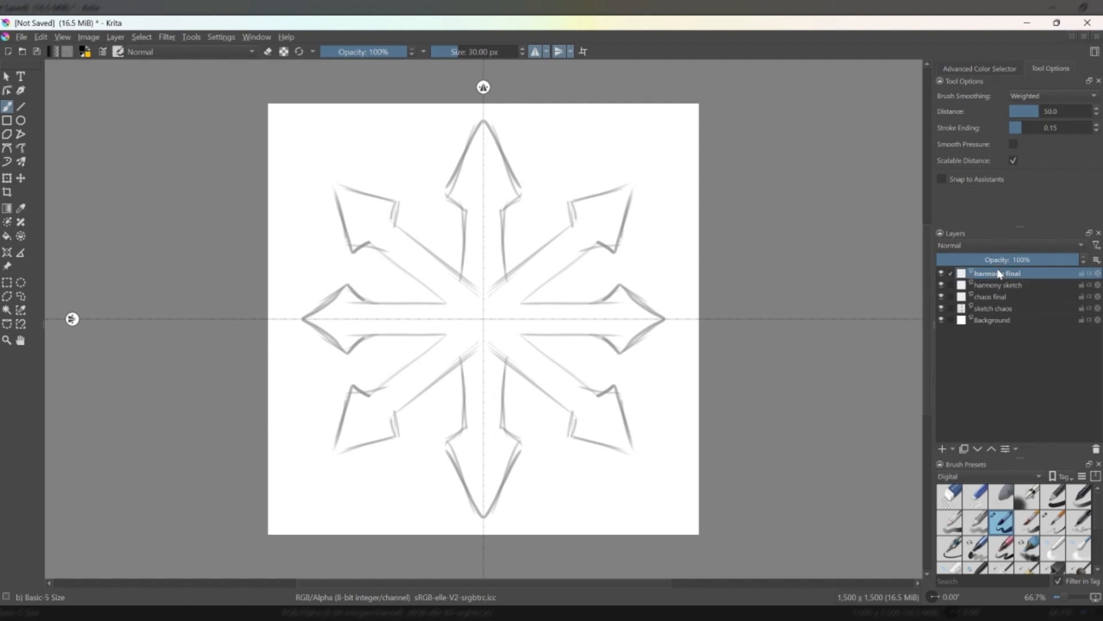
# Ink clean black outlines of the diagonal, vertical and horizontal arrows over the sketch on the chaos final layer.
pyautogui.click(1004, 301)
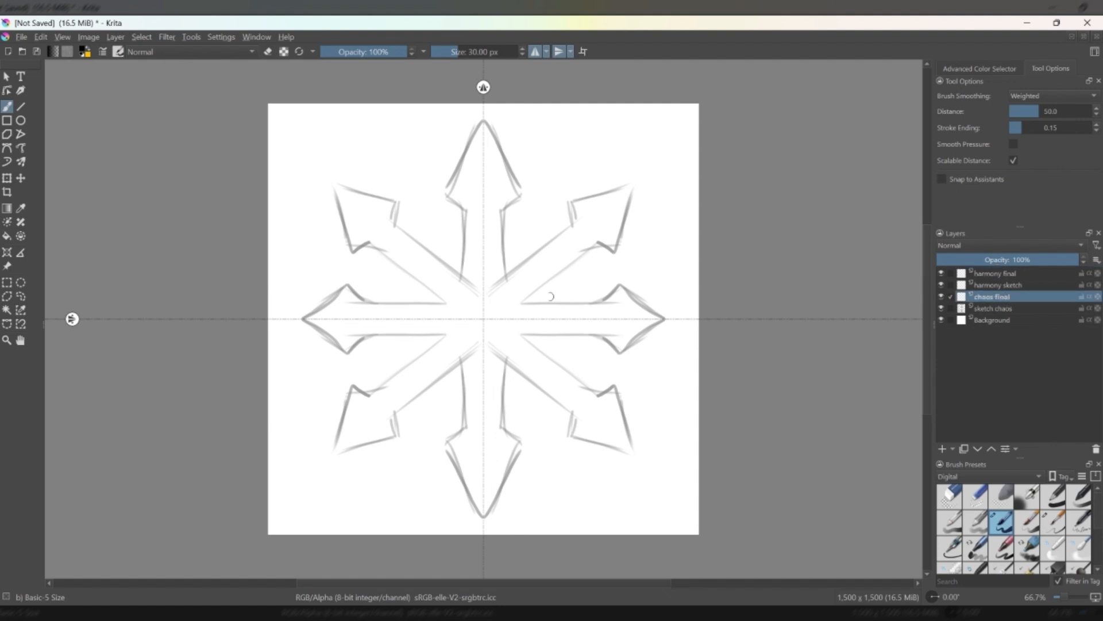
pyautogui.moveTo(521, 302)
pyautogui.mouseDown()
pyautogui.moveTo(591, 246)
pyautogui.moveTo(613, 250)
pyautogui.moveTo(639, 182)
pyautogui.mouseUp()
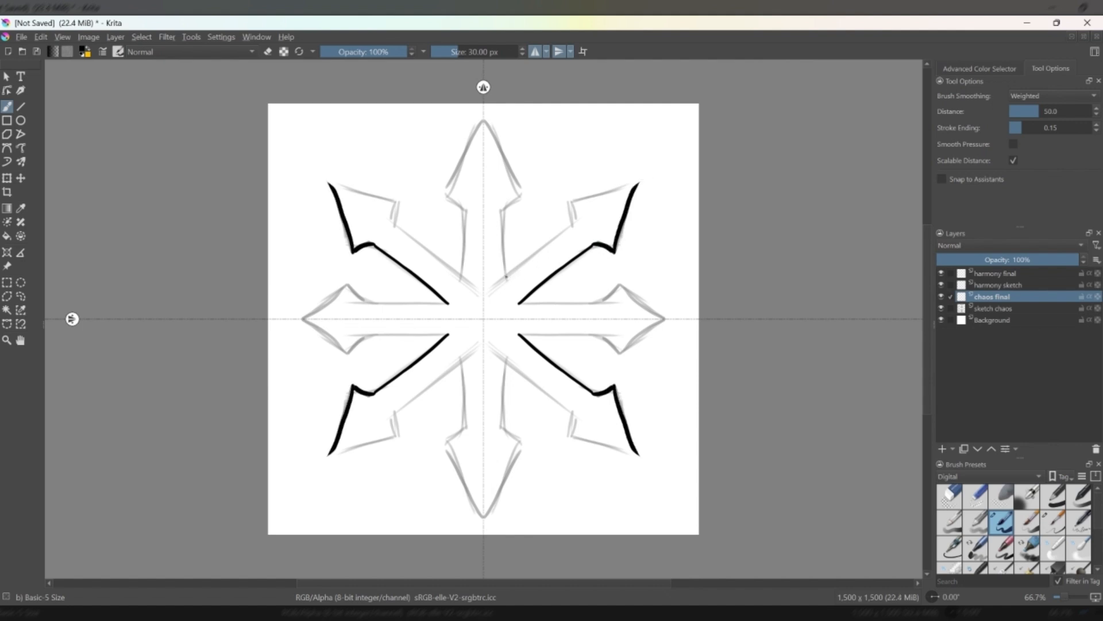
pyautogui.moveTo(506, 277)
pyautogui.mouseDown()
pyautogui.moveTo(562, 234)
pyautogui.moveTo(571, 203)
pyautogui.moveTo(640, 181)
pyautogui.moveTo(602, 240)
pyautogui.moveTo(521, 303)
pyautogui.mouseUp()
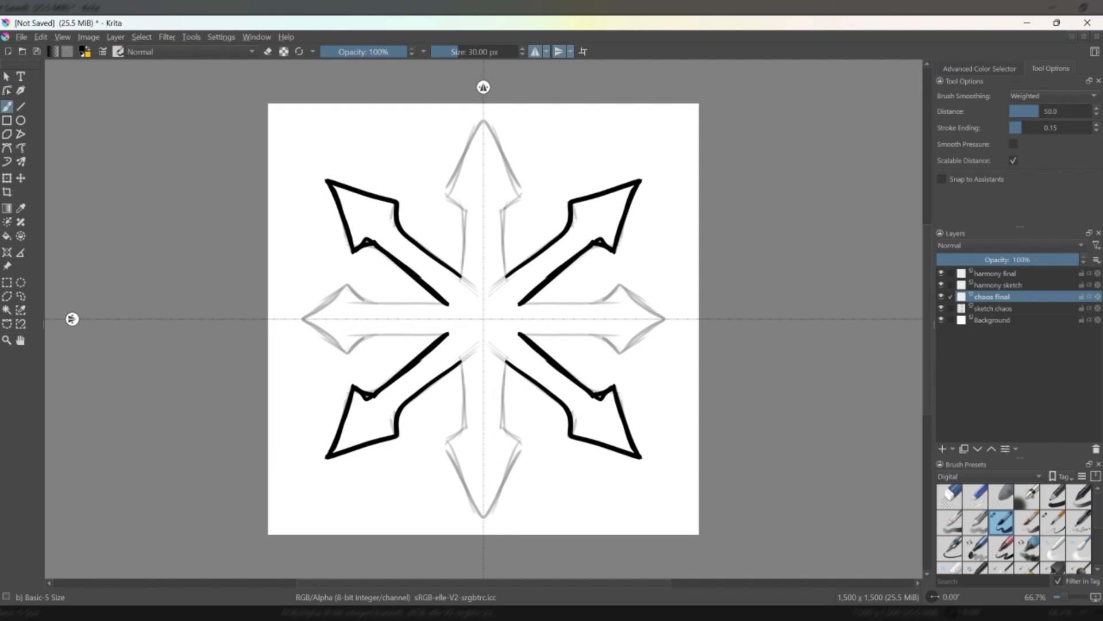
pyautogui.moveTo(503, 206)
pyautogui.mouseDown()
pyautogui.moveTo(507, 278)
pyautogui.moveTo(524, 192)
pyautogui.mouseUp()
pyautogui.moveTo(484, 120); pyautogui.dragTo(524, 193)
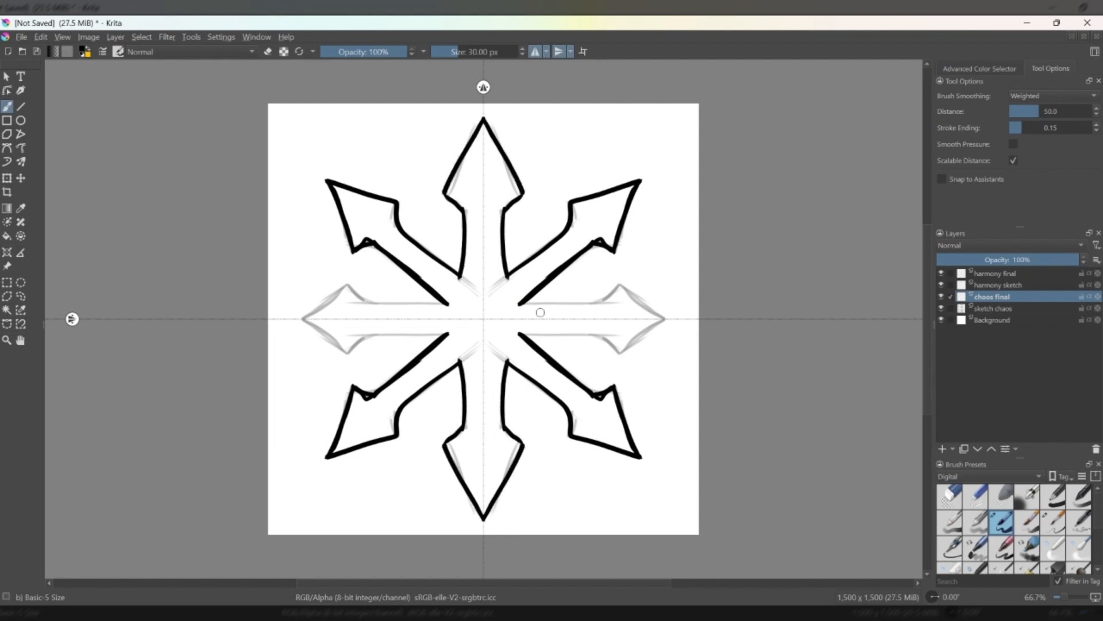
pyautogui.moveTo(520, 303)
pyautogui.mouseDown()
pyautogui.moveTo(592, 301)
pyautogui.moveTo(620, 288)
pyautogui.moveTo(661, 326)
pyautogui.mouseUp()
# Draw mirrored diamond-shaped shard outlines of different sizes in the gaps around the arrowheads.
pyautogui.moveTo(633, 260)
pyautogui.mouseDown()
pyautogui.moveTo(645, 241)
pyautogui.moveTo(679, 248)
pyautogui.moveTo(644, 270)
pyautogui.moveTo(634, 267)
pyautogui.moveTo(639, 242)
pyautogui.moveTo(673, 246)
pyautogui.mouseUp()
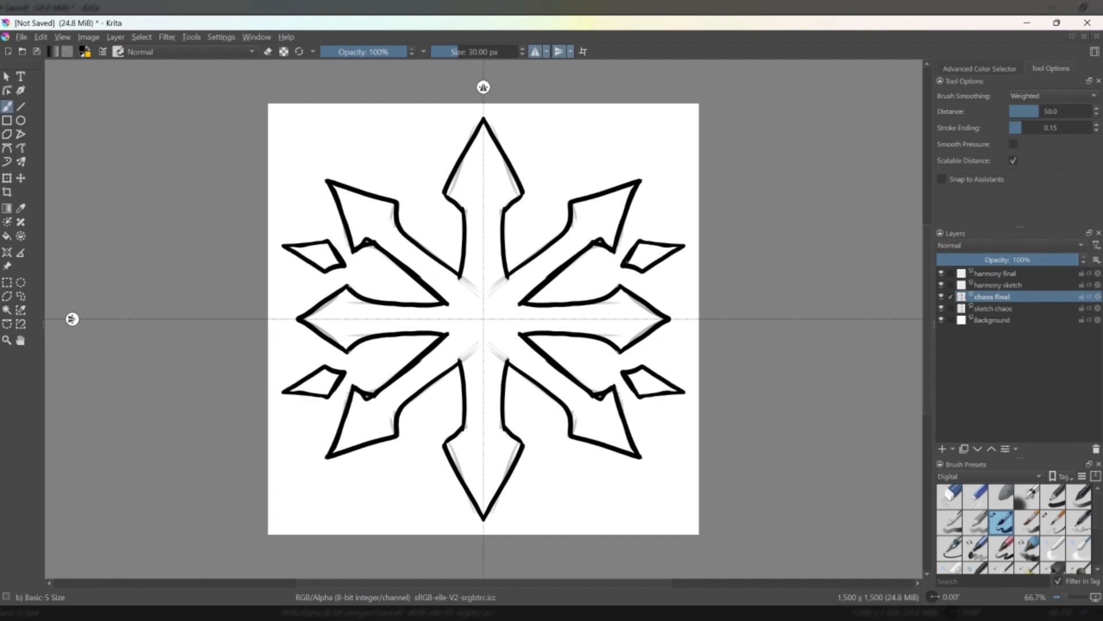
pyautogui.moveTo(540, 189)
pyautogui.mouseDown()
pyautogui.moveTo(589, 132)
pyautogui.moveTo(580, 168)
pyautogui.moveTo(540, 199)
pyautogui.moveTo(547, 165)
pyautogui.moveTo(586, 130)
pyautogui.mouseUp()
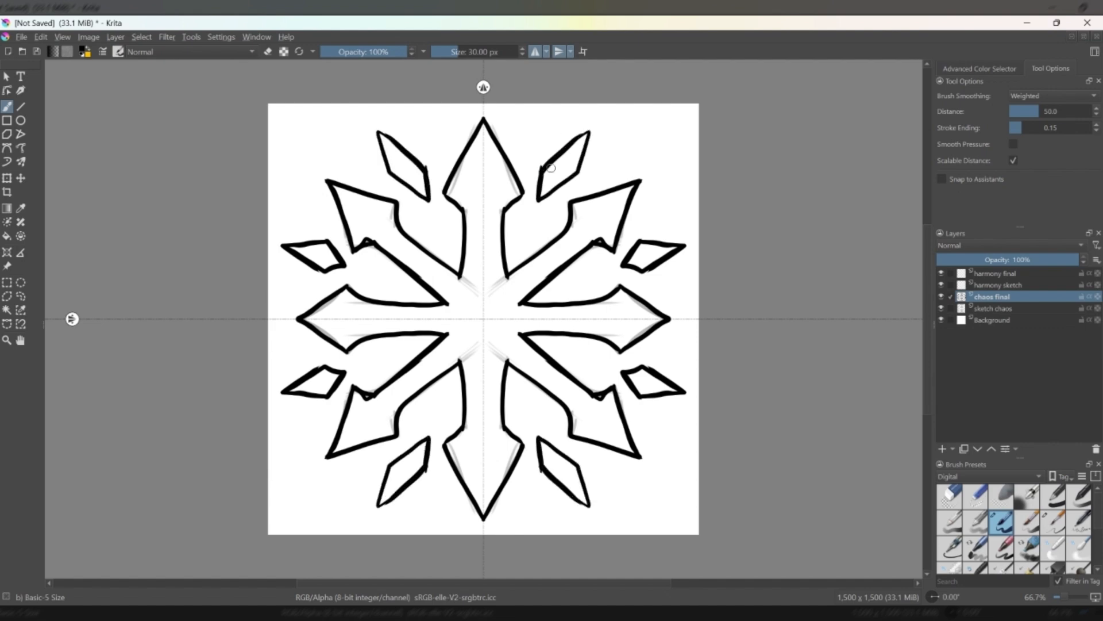
pyautogui.moveTo(553, 164)
pyautogui.mouseDown()
pyautogui.moveTo(588, 132)
pyautogui.moveTo(538, 197)
pyautogui.moveTo(528, 135)
pyautogui.moveTo(524, 158)
pyautogui.mouseUp()
pyautogui.moveTo(596, 175)
pyautogui.mouseDown()
pyautogui.moveTo(621, 168)
pyautogui.moveTo(595, 176)
pyautogui.mouseUp()
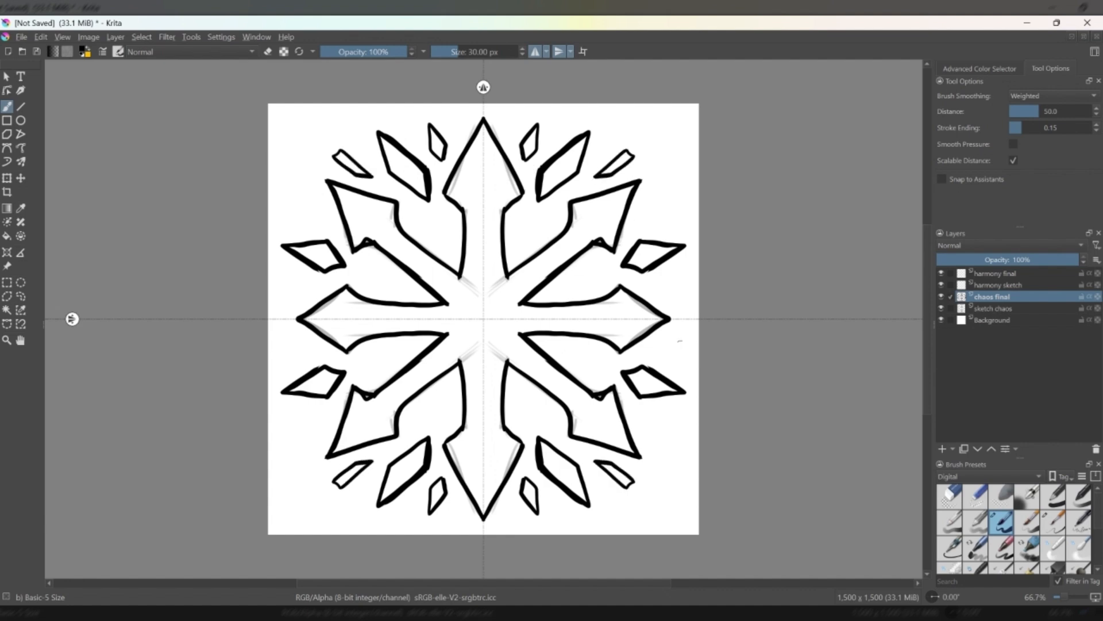
# Fill the arrow star and all the surrounding diamond shards with black.
pyautogui.click(6, 236)
pyautogui.click(487, 347)
pyautogui.click(405, 165)
pyautogui.click(441, 149)
pyautogui.click(529, 144)
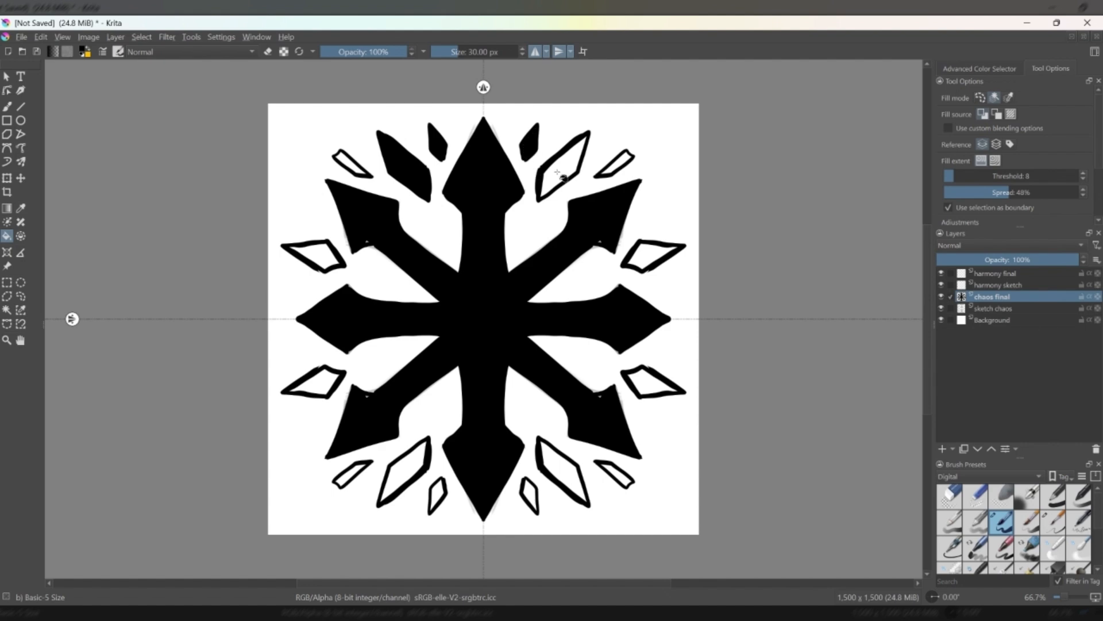
pyautogui.click(560, 169)
pyautogui.click(614, 165)
pyautogui.click(652, 256)
pyautogui.click(652, 381)
pyautogui.click(618, 481)
pyautogui.click(564, 472)
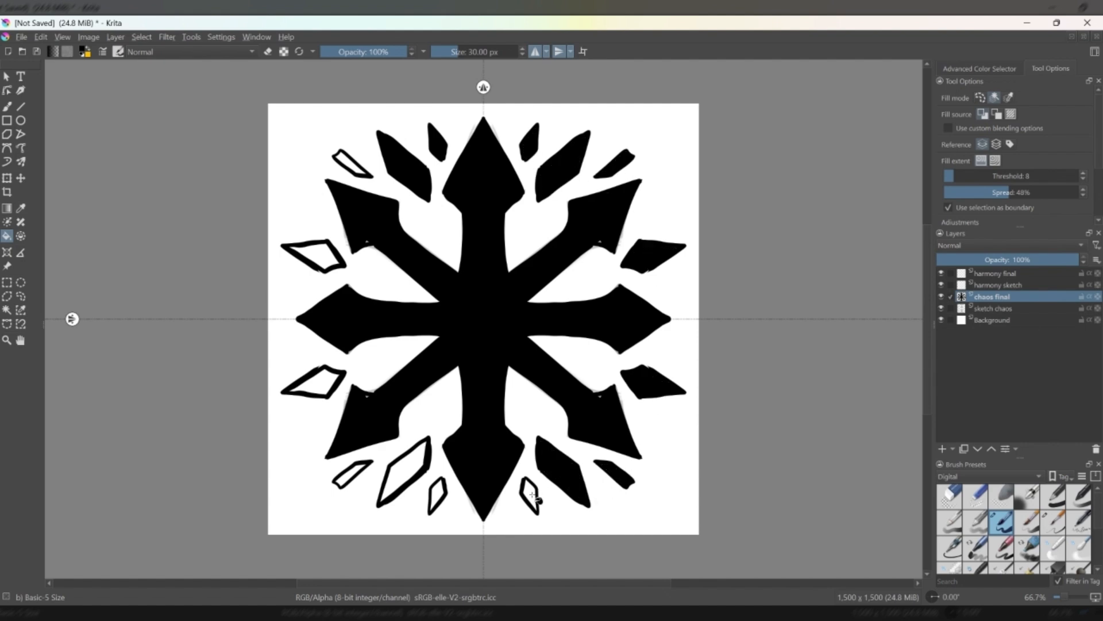
pyautogui.click(530, 496)
pyautogui.click(436, 495)
pyautogui.click(404, 471)
pyautogui.click(351, 474)
pyautogui.click(313, 381)
pyautogui.click(313, 256)
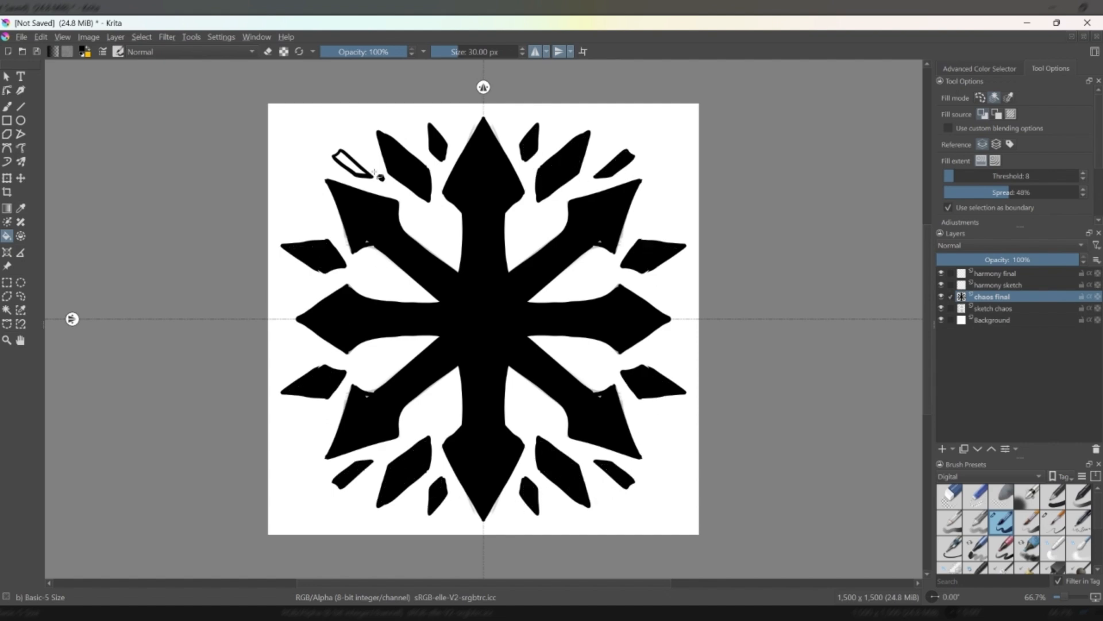
pyautogui.click(352, 164)
# Outline the four small curved leaves above and below the central scrolls on the harmony final layer and fill them with black.
pyautogui.press('b')
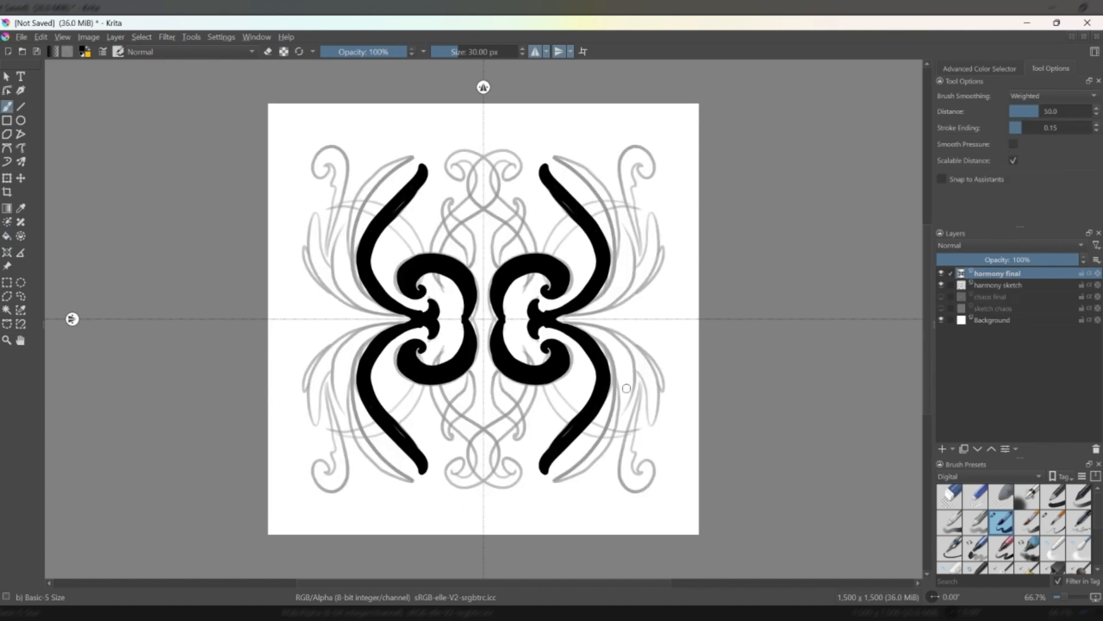
pyautogui.moveTo(495, 374)
pyautogui.mouseDown()
pyautogui.moveTo(519, 438)
pyautogui.moveTo(489, 380)
pyautogui.mouseUp()
pyautogui.click(7, 236)
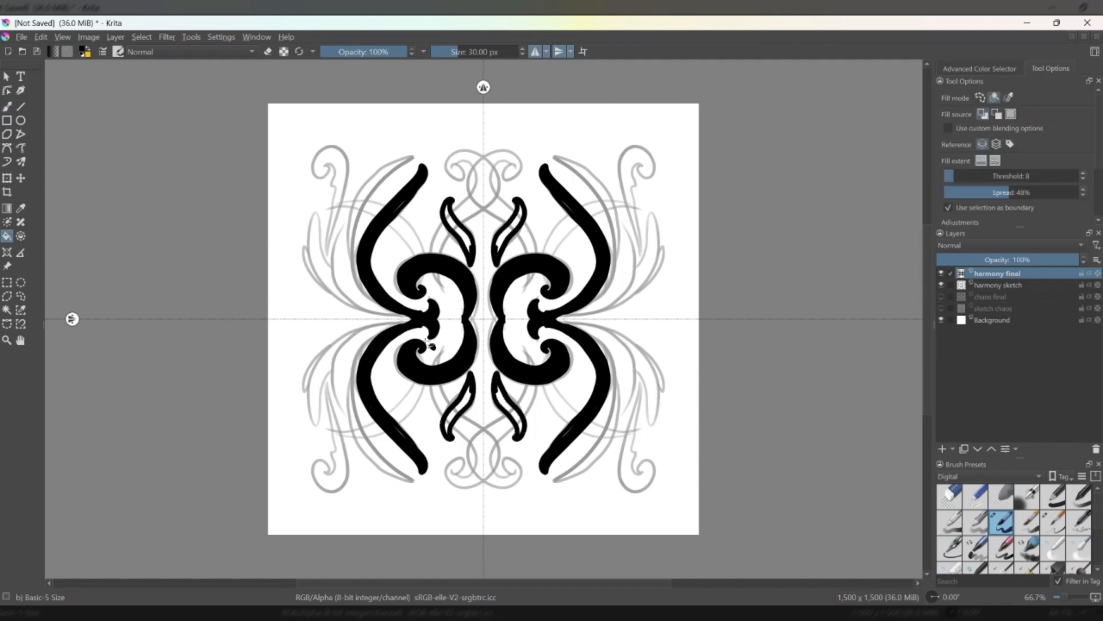
pyautogui.click(507, 410)
pyautogui.click(461, 410)
pyautogui.click(475, 244)
pyautogui.click(508, 238)
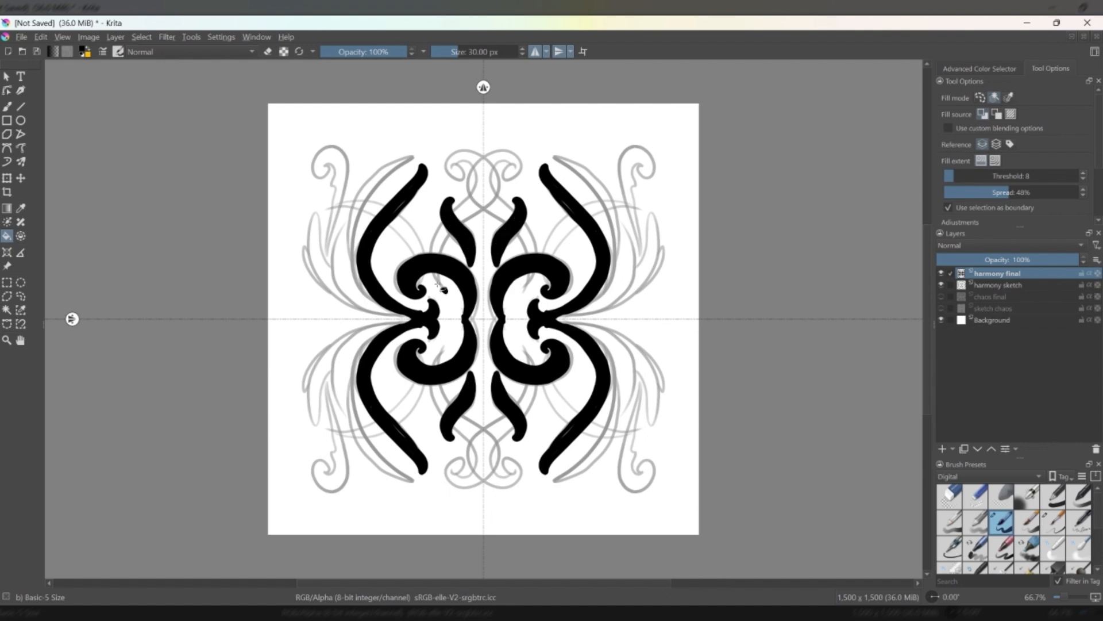
# Thicken the large curved arms with the brush and ink the longer and shorter outer arcs beside them on the harmony final layer.
pyautogui.click(6, 107)
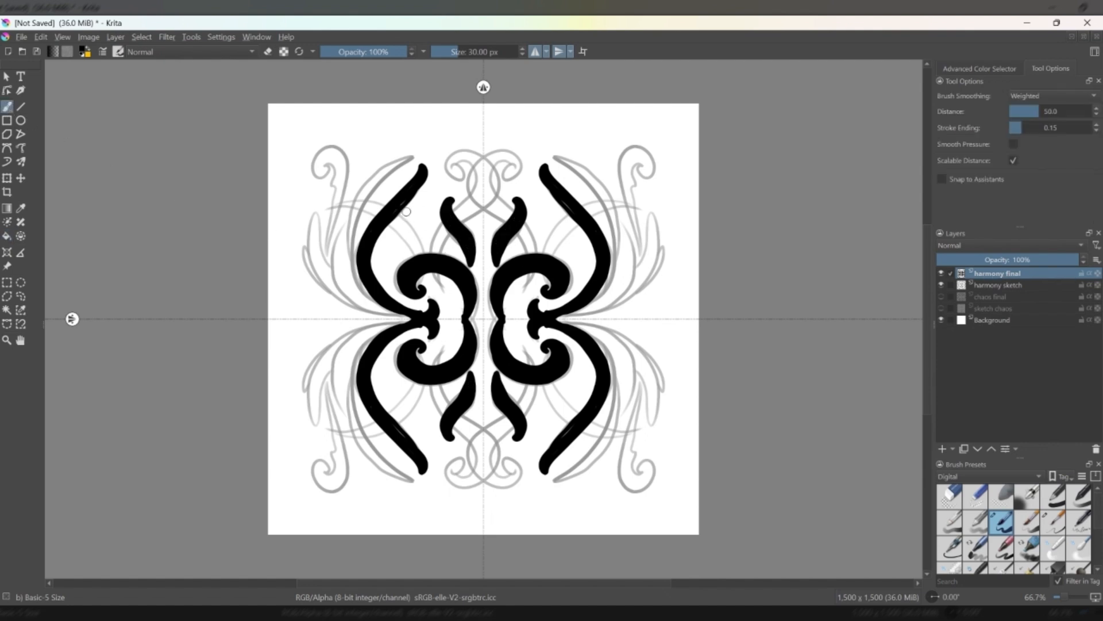
pyautogui.moveTo(373, 256)
pyautogui.mouseDown()
pyautogui.moveTo(426, 171)
pyautogui.moveTo(405, 207)
pyautogui.mouseUp()
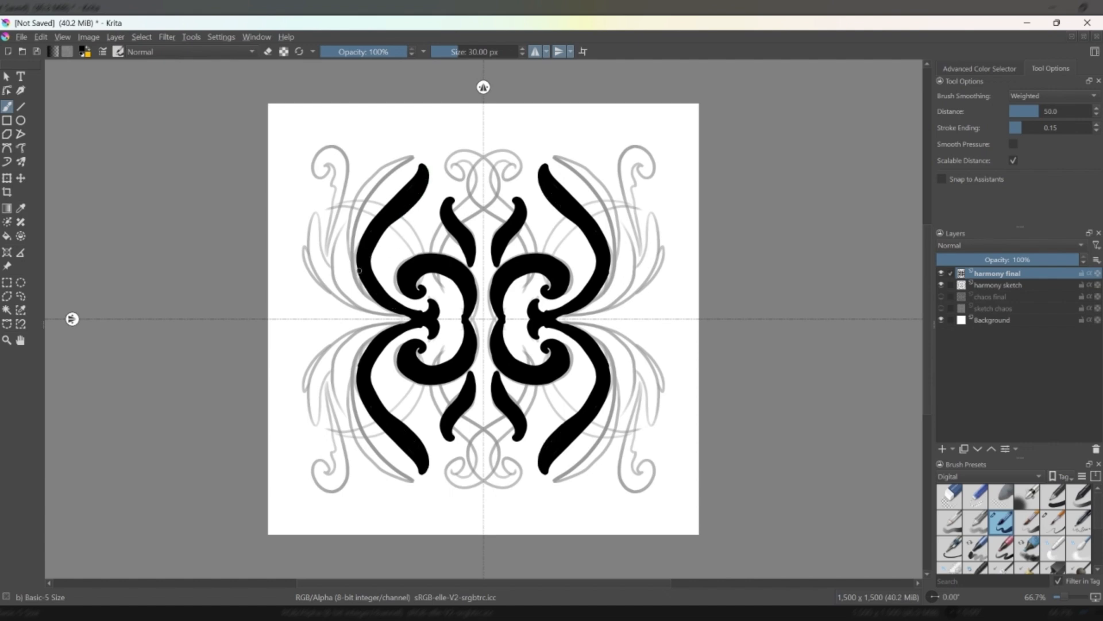
pyautogui.moveTo(353, 275)
pyautogui.mouseDown()
pyautogui.moveTo(405, 156)
pyautogui.moveTo(362, 186)
pyautogui.moveTo(347, 247)
pyautogui.moveTo(378, 302)
pyautogui.mouseUp()
pyautogui.moveTo(352, 221)
pyautogui.mouseDown()
pyautogui.moveTo(370, 186)
pyautogui.moveTo(408, 162)
pyautogui.moveTo(375, 176)
pyautogui.mouseUp()
pyautogui.moveTo(401, 315)
pyautogui.mouseDown()
pyautogui.moveTo(354, 302)
pyautogui.moveTo(341, 248)
pyautogui.moveTo(380, 307)
pyautogui.moveTo(345, 277)
pyautogui.moveTo(343, 286)
pyautogui.moveTo(342, 249)
pyautogui.moveTo(347, 298)
pyautogui.moveTo(339, 242)
pyautogui.mouseUp()
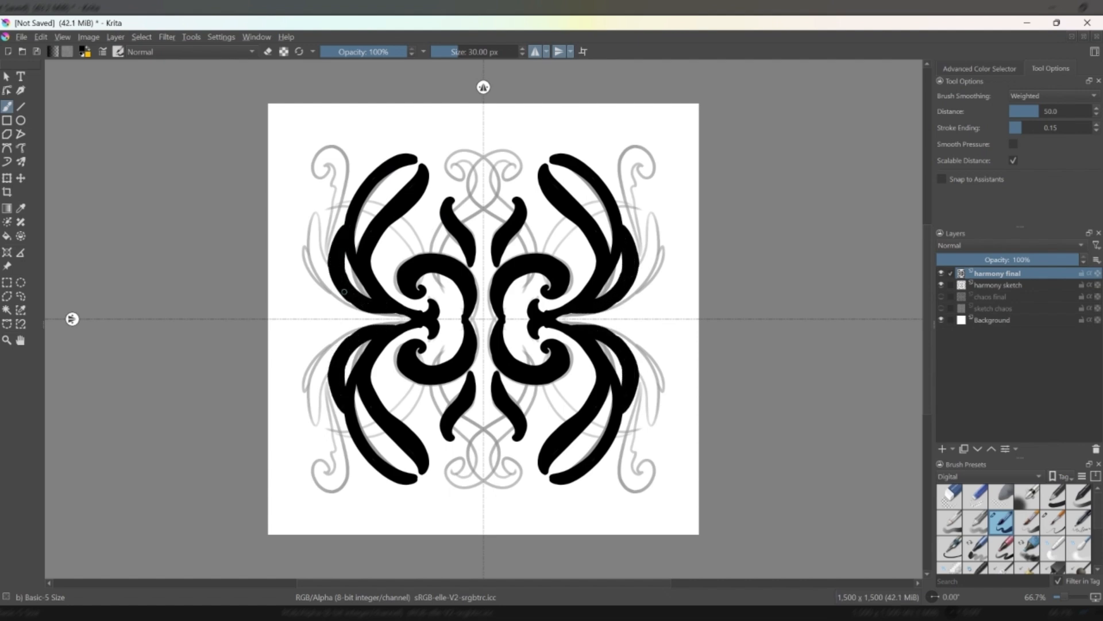
# Ink the pointed side leaves, the small side curls and the tall stems ending in thick scrolls at the symbol's four corners.
pyautogui.moveTo(344, 292)
pyautogui.mouseDown()
pyautogui.moveTo(321, 280)
pyautogui.moveTo(313, 214)
pyautogui.moveTo(326, 272)
pyautogui.moveTo(314, 243)
pyautogui.moveTo(317, 260)
pyautogui.moveTo(340, 293)
pyautogui.moveTo(303, 274)
pyautogui.mouseUp()
pyautogui.moveTo(292, 274)
pyautogui.mouseDown()
pyautogui.moveTo(300, 284)
pyautogui.moveTo(305, 258)
pyautogui.mouseUp()
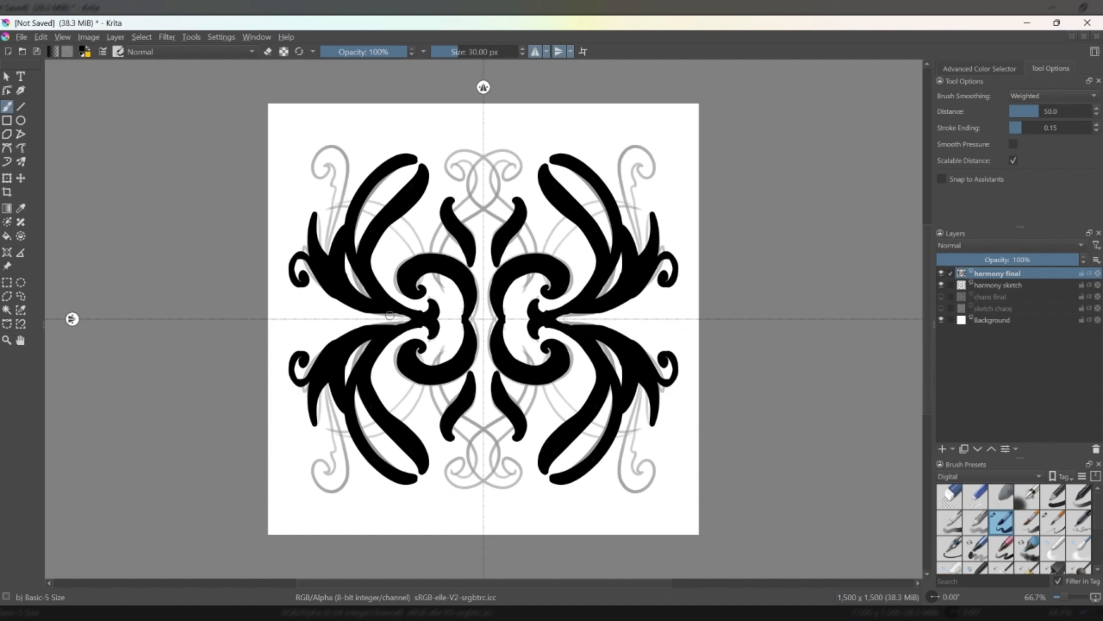
pyautogui.moveTo(389, 315)
pyautogui.mouseDown()
pyautogui.moveTo(413, 318)
pyautogui.moveTo(396, 315)
pyautogui.mouseUp()
pyautogui.moveTo(327, 251)
pyautogui.mouseDown()
pyautogui.moveTo(338, 188)
pyautogui.moveTo(320, 152)
pyautogui.moveTo(346, 159)
pyautogui.moveTo(327, 248)
pyautogui.moveTo(342, 166)
pyautogui.moveTo(317, 162)
pyautogui.moveTo(319, 174)
pyautogui.moveTo(339, 157)
pyautogui.mouseUp()
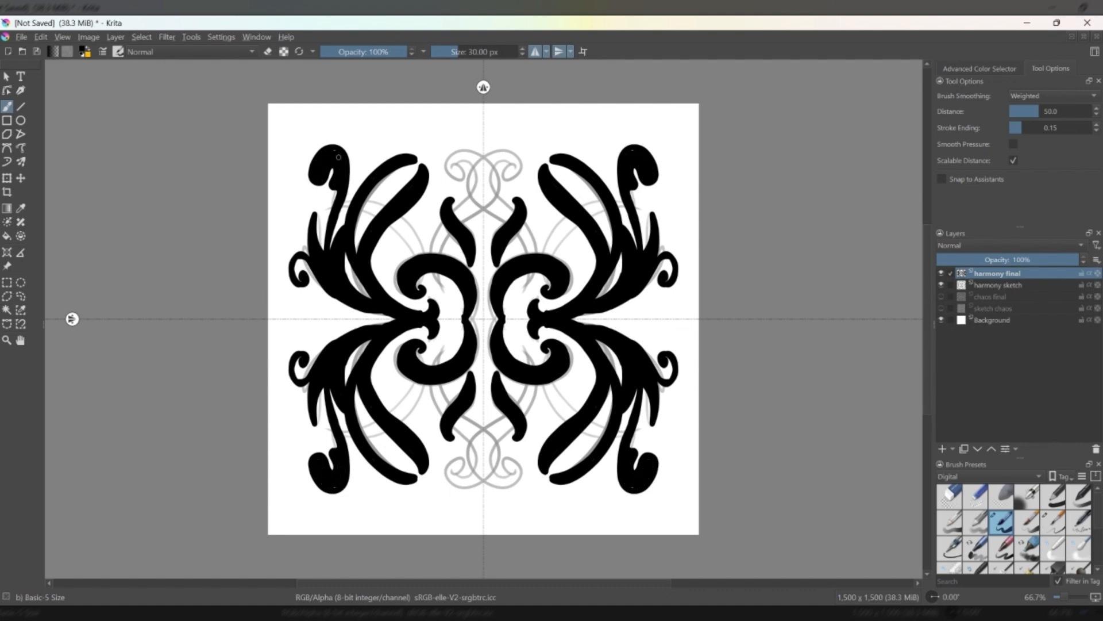
# Ink the arcs crossing the outer arms, the linking curves and the paired scrolls at the symbol's upper and lower centre.
pyautogui.moveTo(332, 213)
pyautogui.mouseDown()
pyautogui.moveTo(363, 206)
pyautogui.moveTo(402, 232)
pyautogui.moveTo(440, 287)
pyautogui.mouseUp()
pyautogui.hotkey('ctrl', 'z')
pyautogui.moveTo(334, 204)
pyautogui.mouseDown()
pyautogui.moveTo(414, 247)
pyautogui.moveTo(423, 242)
pyautogui.moveTo(367, 201)
pyautogui.moveTo(325, 205)
pyautogui.moveTo(419, 245)
pyautogui.moveTo(410, 234)
pyautogui.moveTo(439, 234)
pyautogui.moveTo(480, 172)
pyautogui.moveTo(454, 159)
pyautogui.moveTo(463, 149)
pyautogui.moveTo(476, 178)
pyautogui.moveTo(439, 249)
pyautogui.moveTo(475, 199)
pyautogui.moveTo(476, 208)
pyautogui.moveTo(484, 175)
pyautogui.moveTo(478, 160)
pyautogui.moveTo(458, 157)
pyautogui.moveTo(451, 173)
pyautogui.moveTo(473, 155)
pyautogui.moveTo(461, 155)
pyautogui.mouseUp()
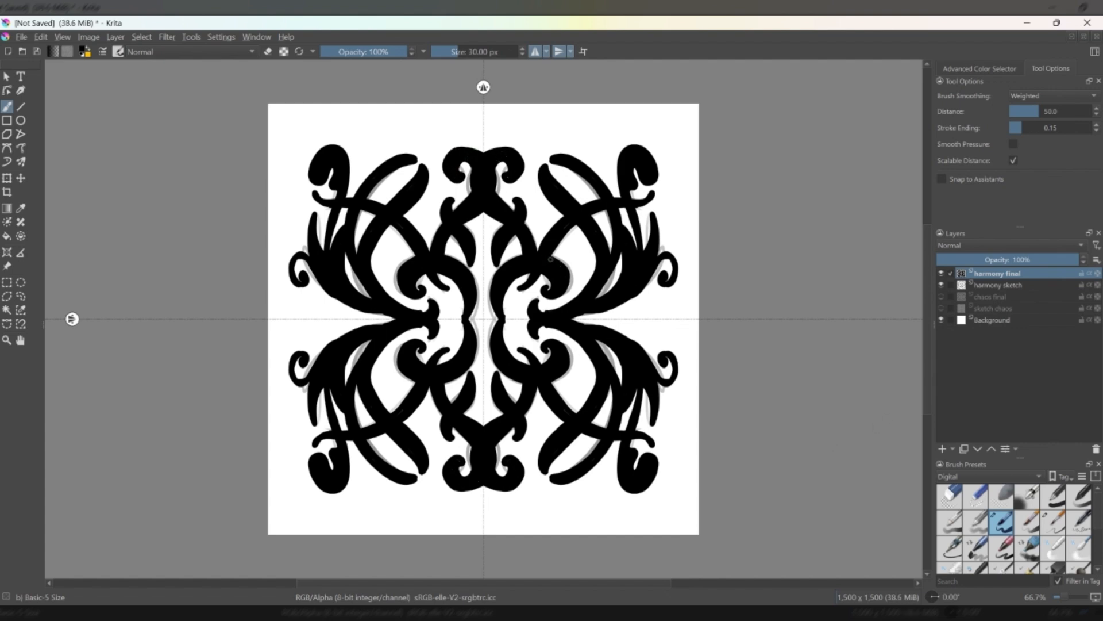
pyautogui.moveTo(551, 260)
pyautogui.mouseDown()
pyautogui.moveTo(572, 277)
pyautogui.moveTo(565, 293)
pyautogui.mouseUp()
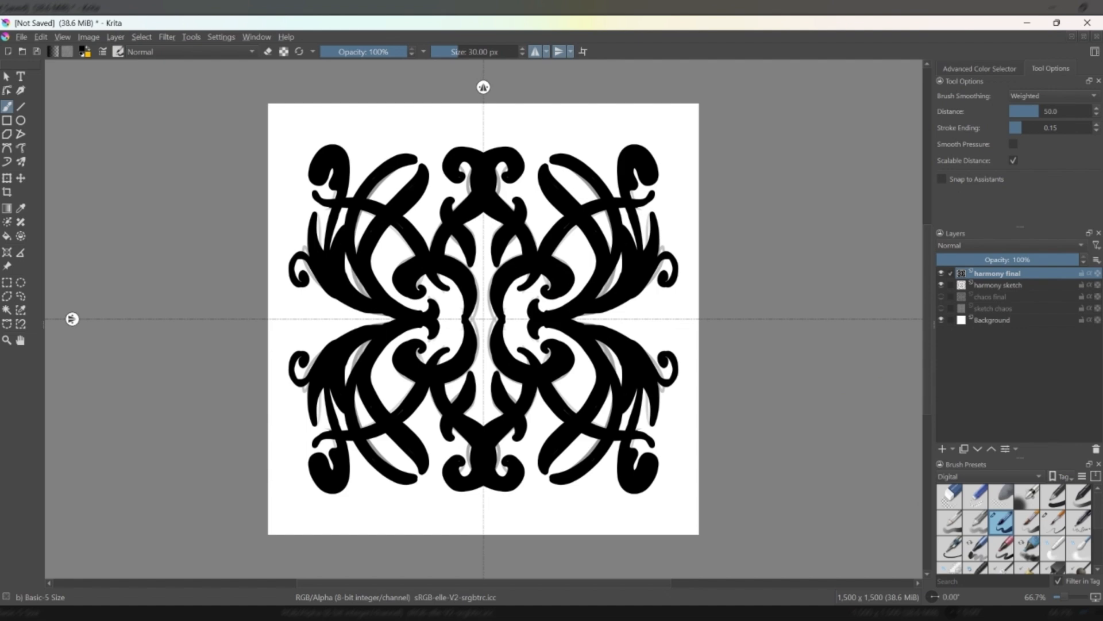
# Hide the harmony sketch and Background layers and turn off horizontal and vertical mirroring.
pyautogui.click(942, 285)
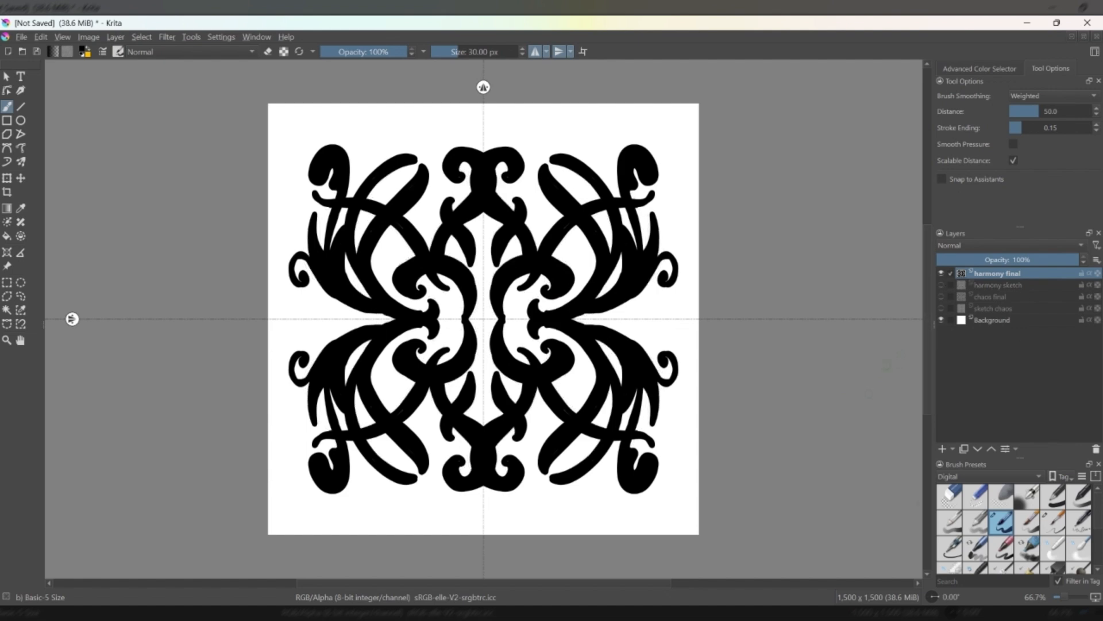
pyautogui.click(536, 51)
pyautogui.click(558, 52)
pyautogui.click(950, 319)
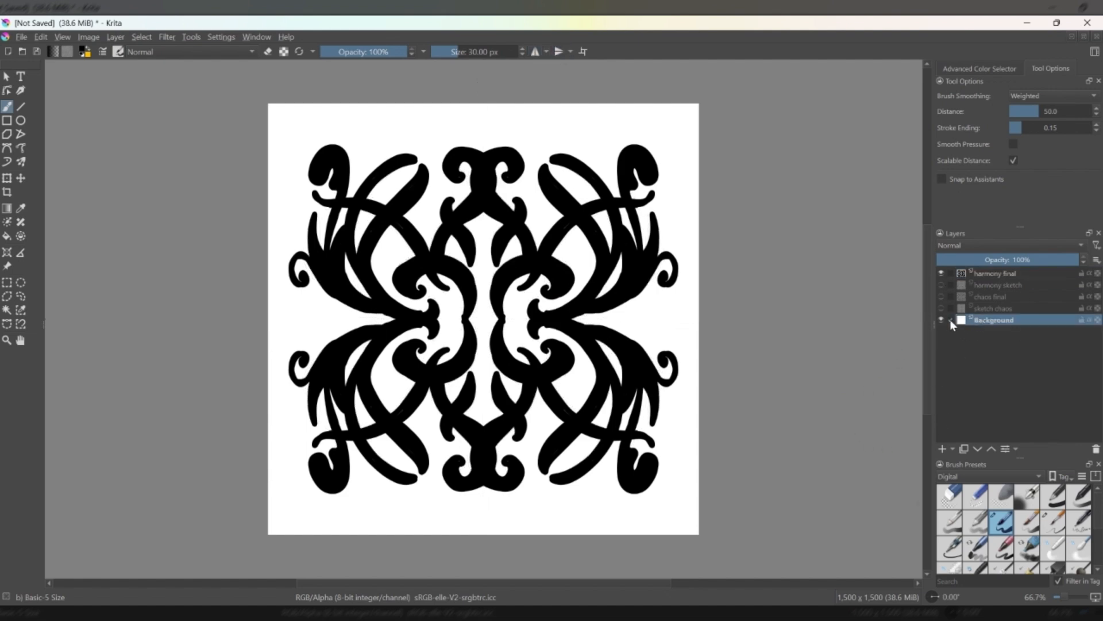
pyautogui.click(941, 320)
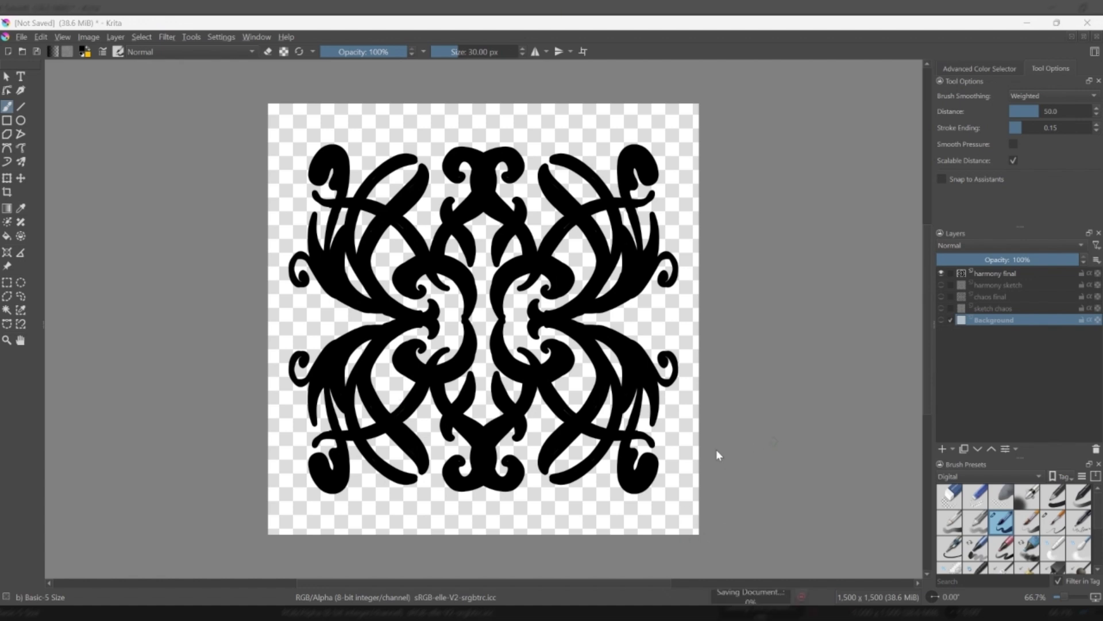
# Show the chaos final layer instead of the harmony final layer and save it as chaos png.png.
pyautogui.click(942, 274)
pyautogui.click(942, 296)
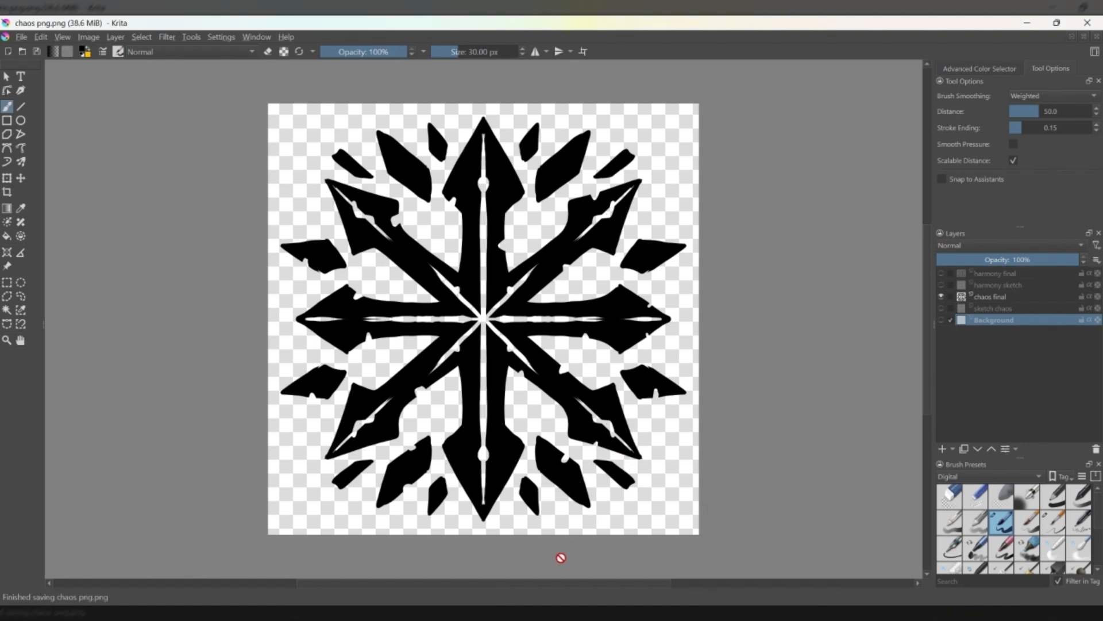
# Make all five layers visible, including both sketches and the Background, and save the document as duality coin layer.kra.
pyautogui.click(941, 296)
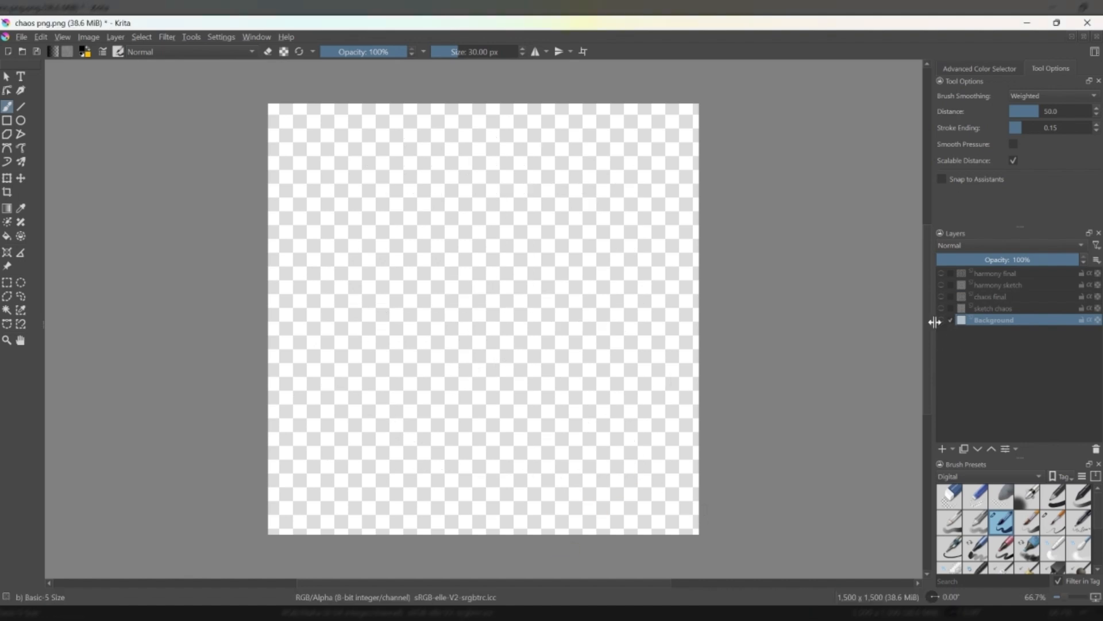
pyautogui.click(941, 273)
pyautogui.click(941, 285)
pyautogui.click(941, 297)
pyautogui.click(941, 320)
pyautogui.click(941, 308)
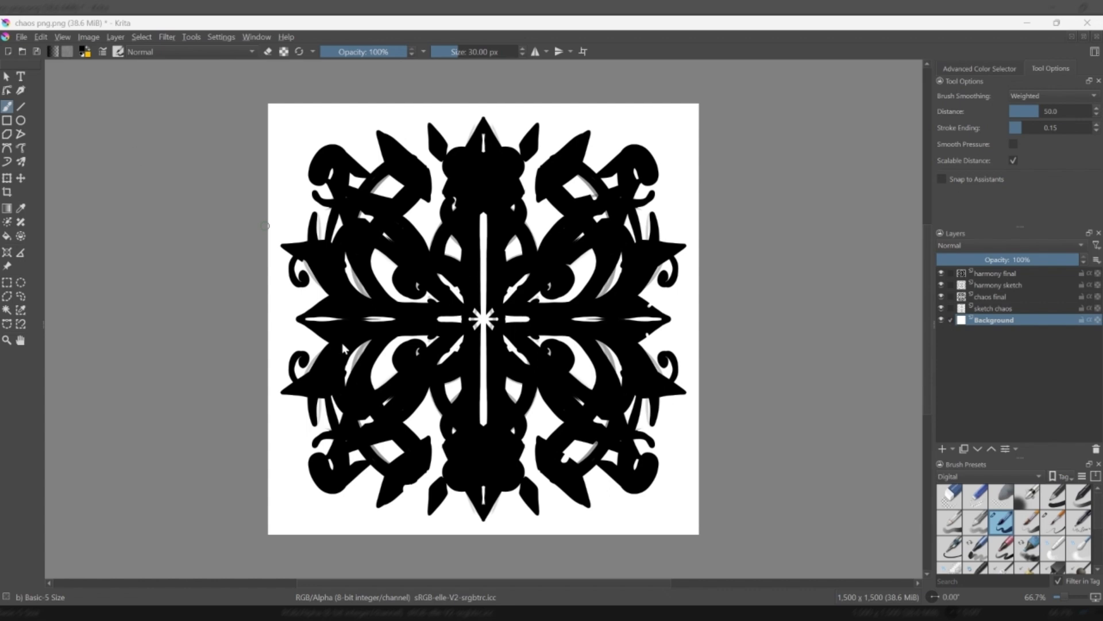
pyautogui.click(705, 502)
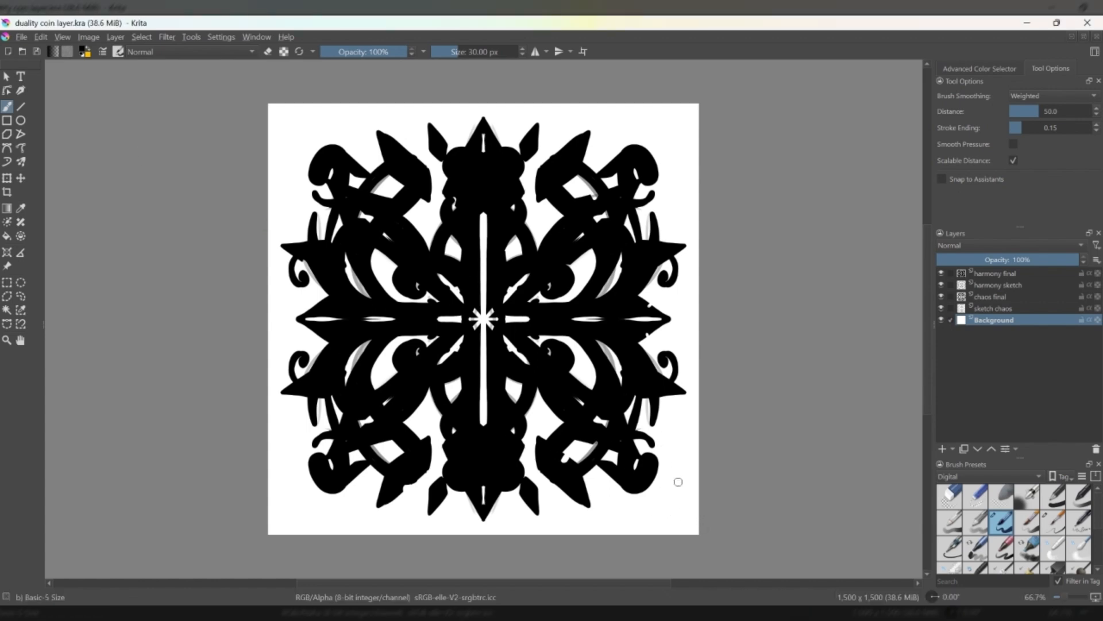